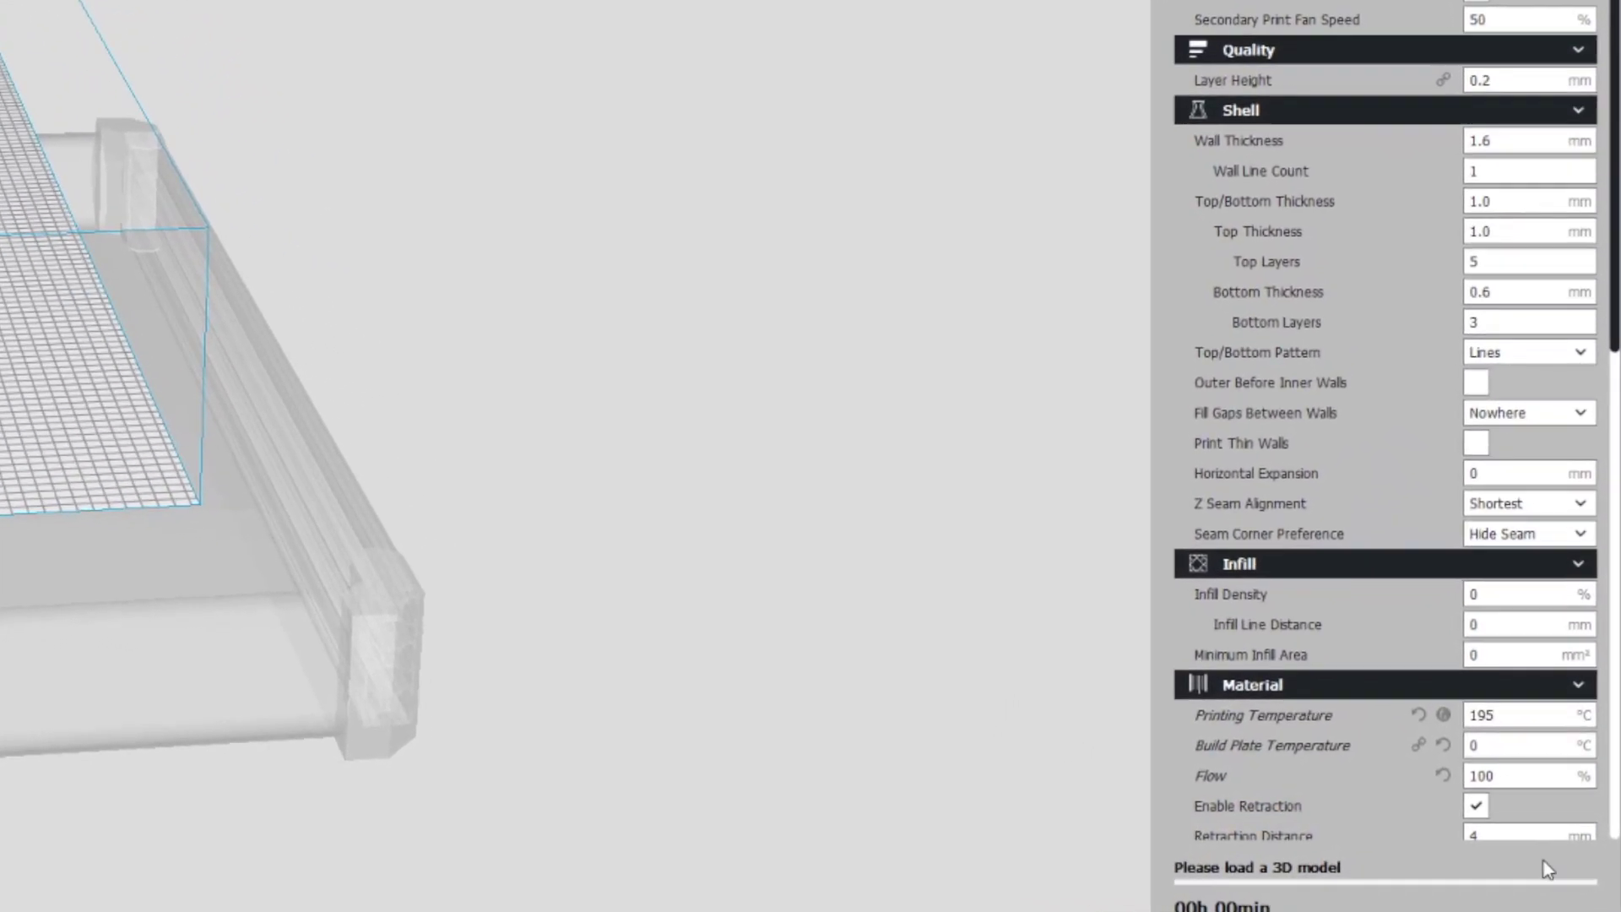
- Change the Material Flow value from 100% to 85%
{"action": "mouse_move", "coordinate": [1411, 792]}
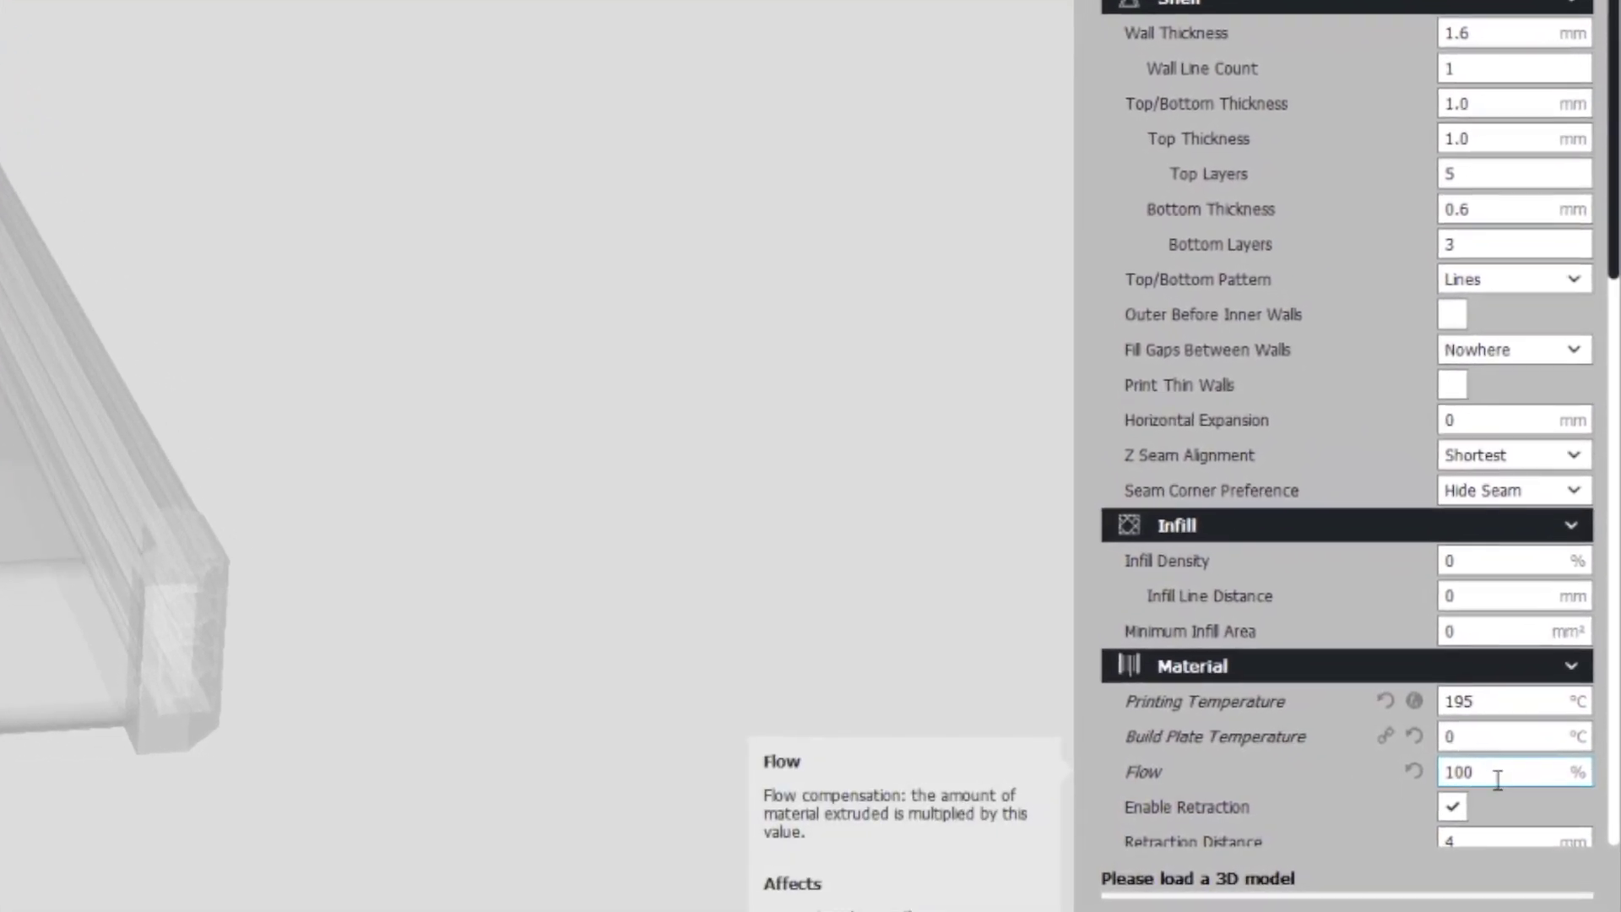
{"action": "double_click", "coordinate": [1495, 770]}
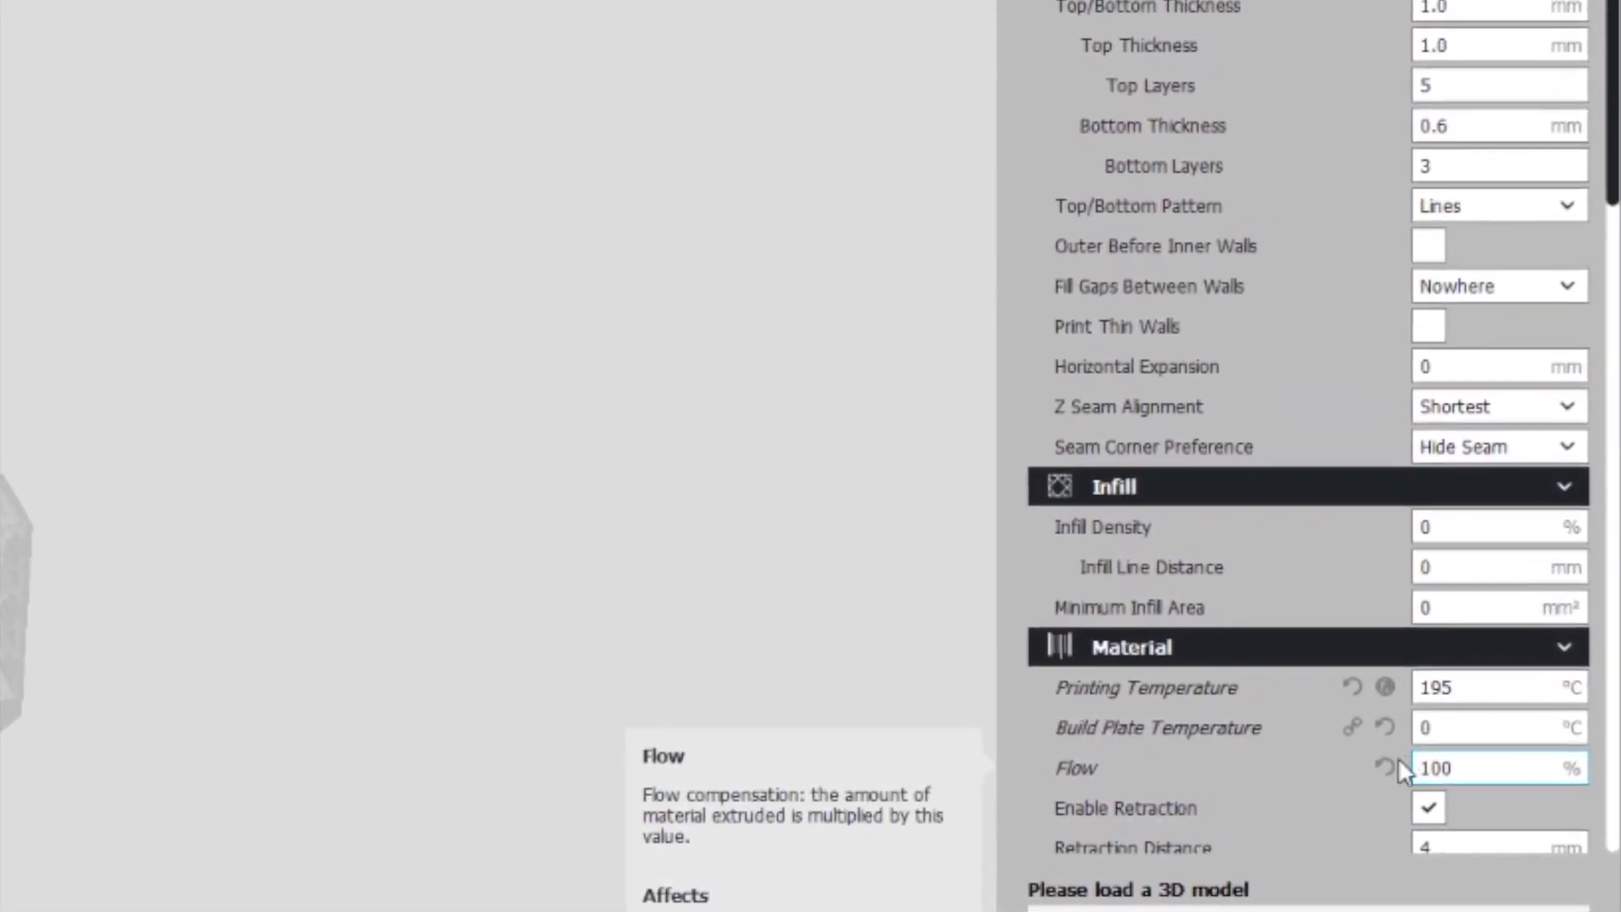
{"action": "type", "text": "85"}
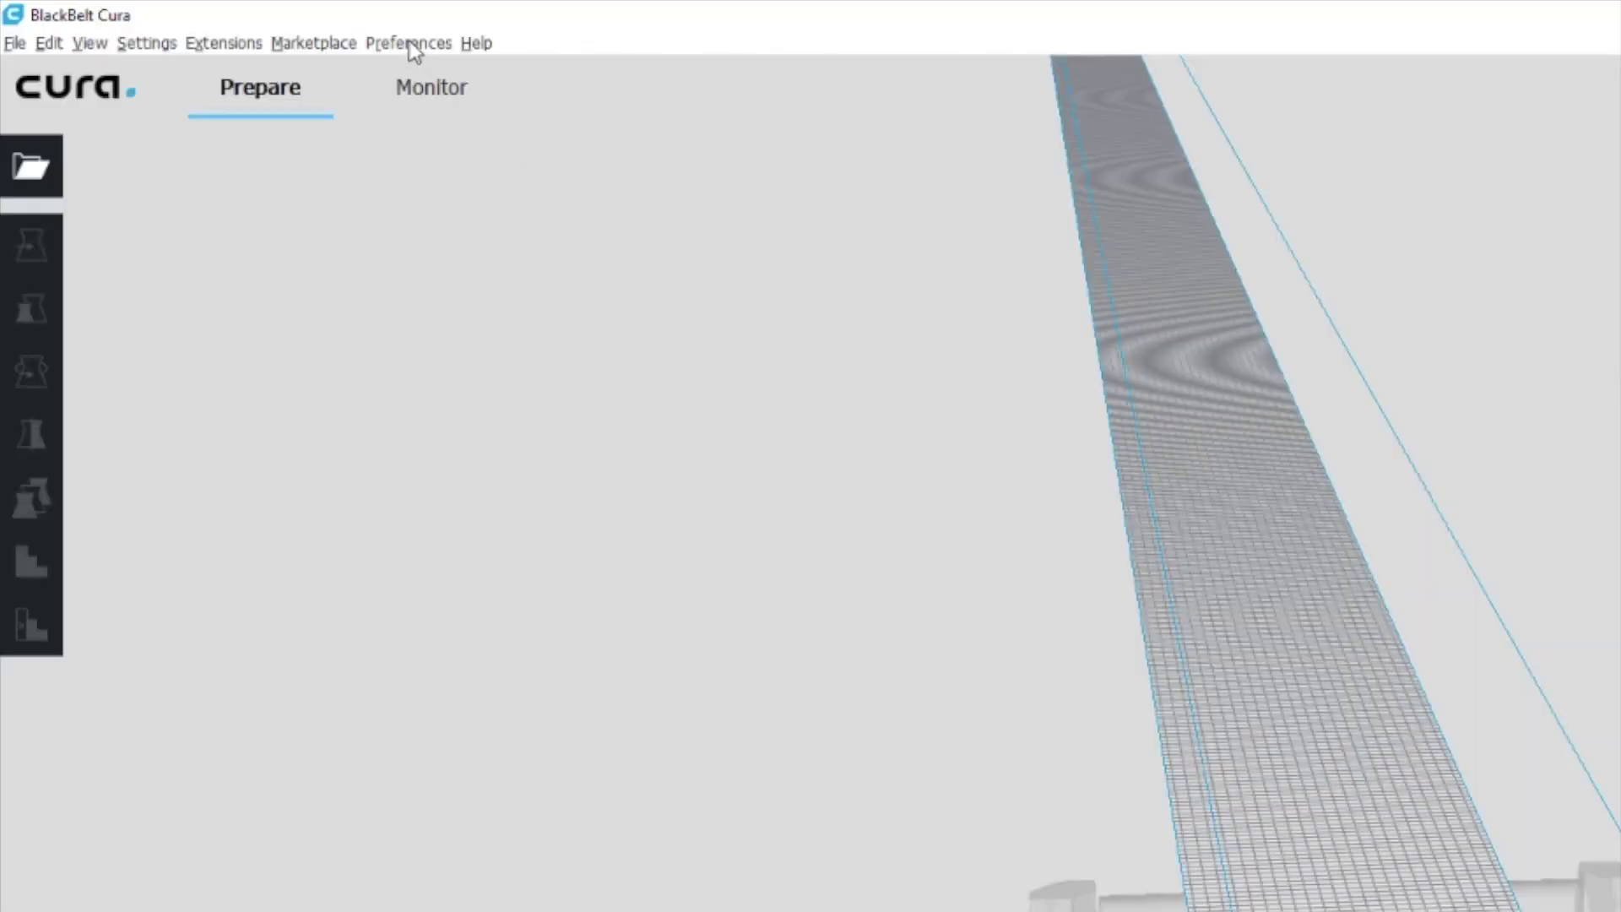
- Go to the Printers page of Configure Cura and select the Hypercube Infinite printer
{"action": "left_click", "coordinate": [410, 44]}
{"action": "left_click", "coordinate": [439, 71]}
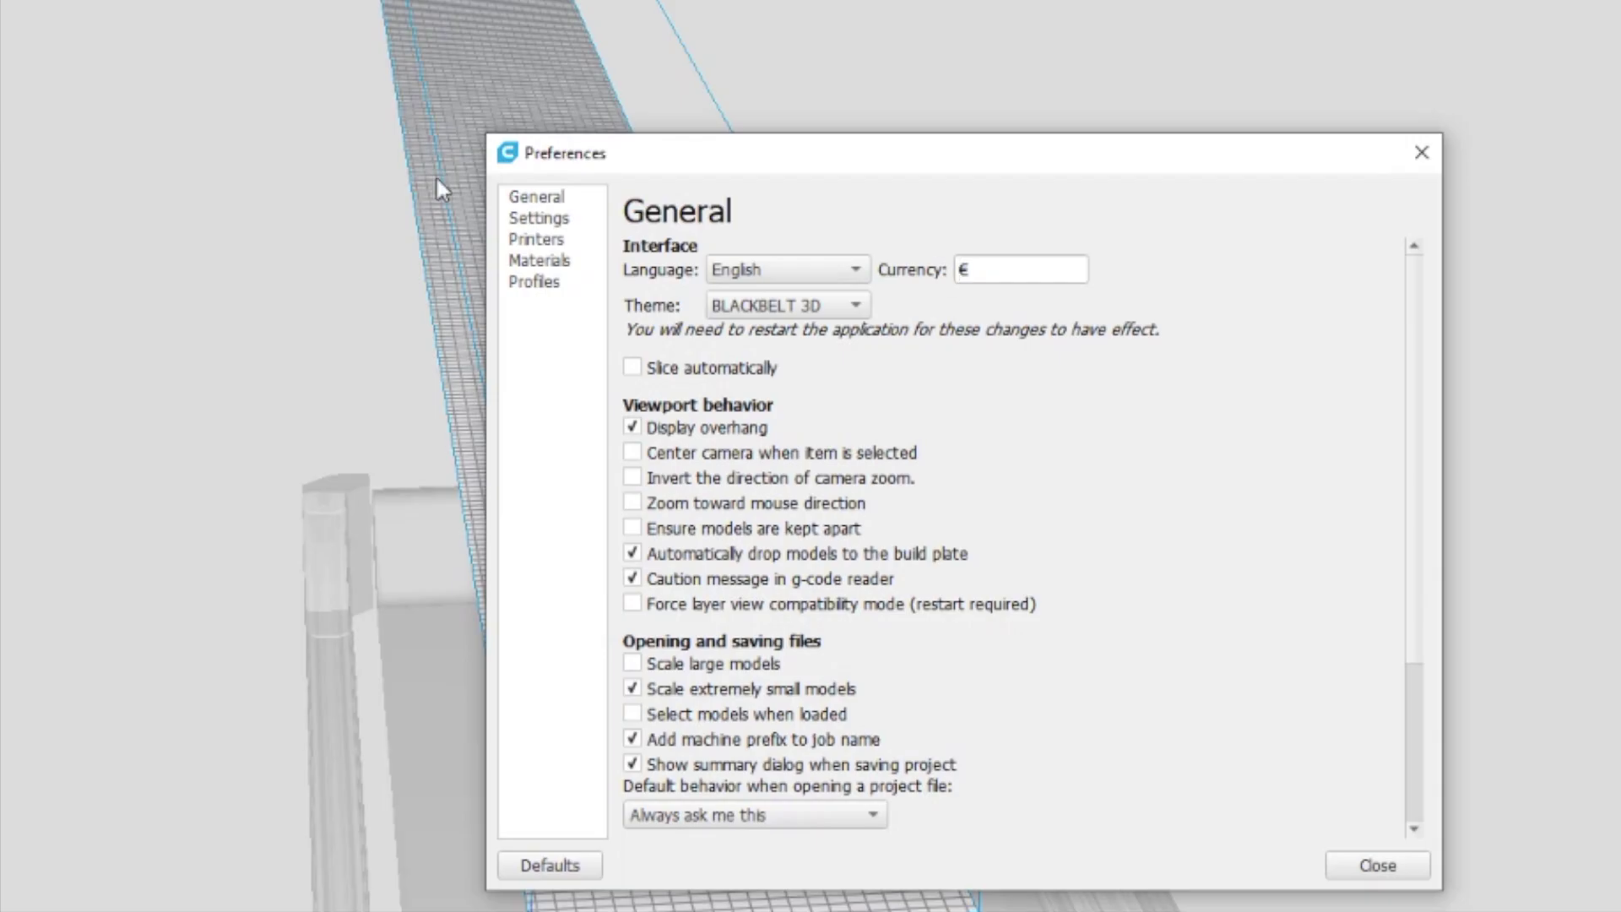
{"action": "left_click", "coordinate": [534, 217]}
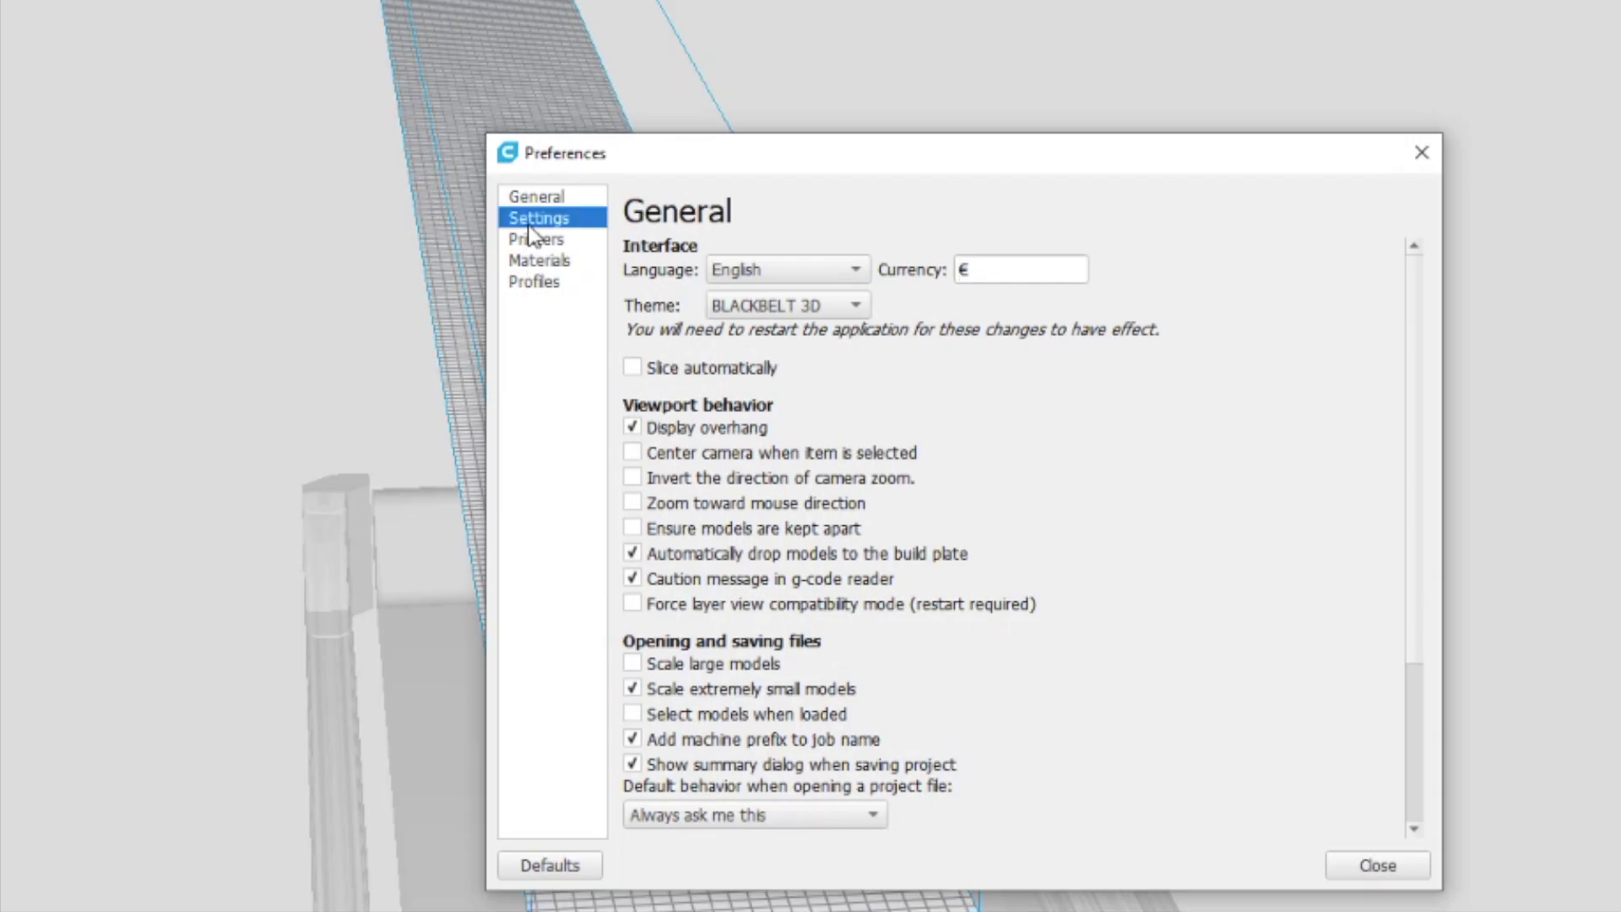
{"action": "left_click", "coordinate": [554, 239]}
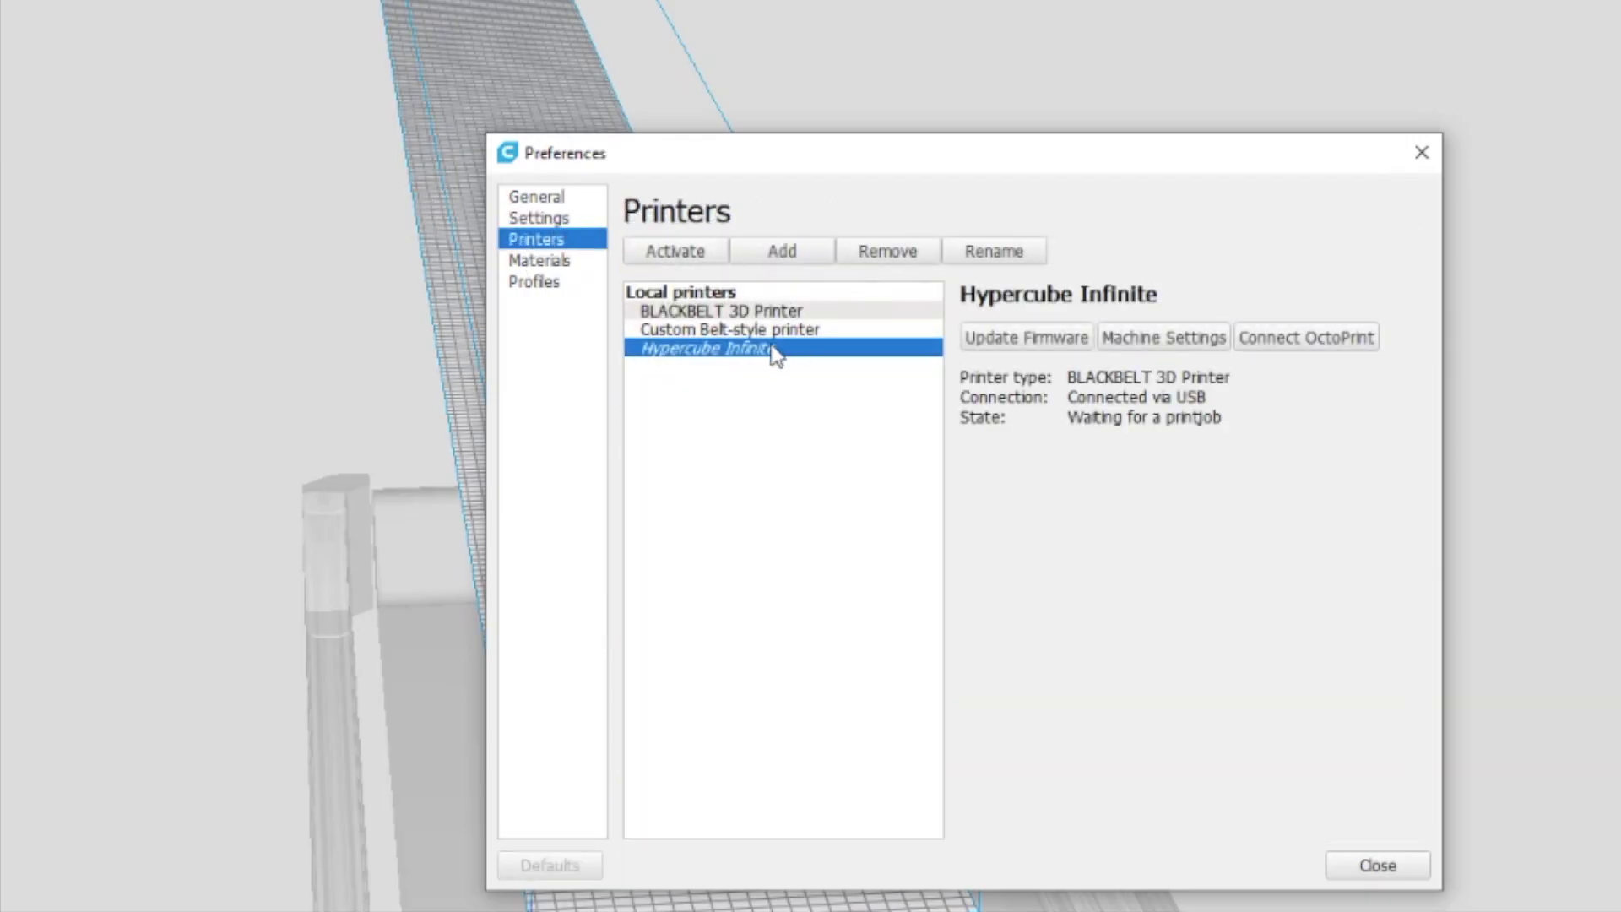
{"action": "left_click", "coordinate": [741, 357]}
- Open Machine Settings and review the Y depth, Z height and start G-code
{"action": "left_click", "coordinate": [1150, 345]}
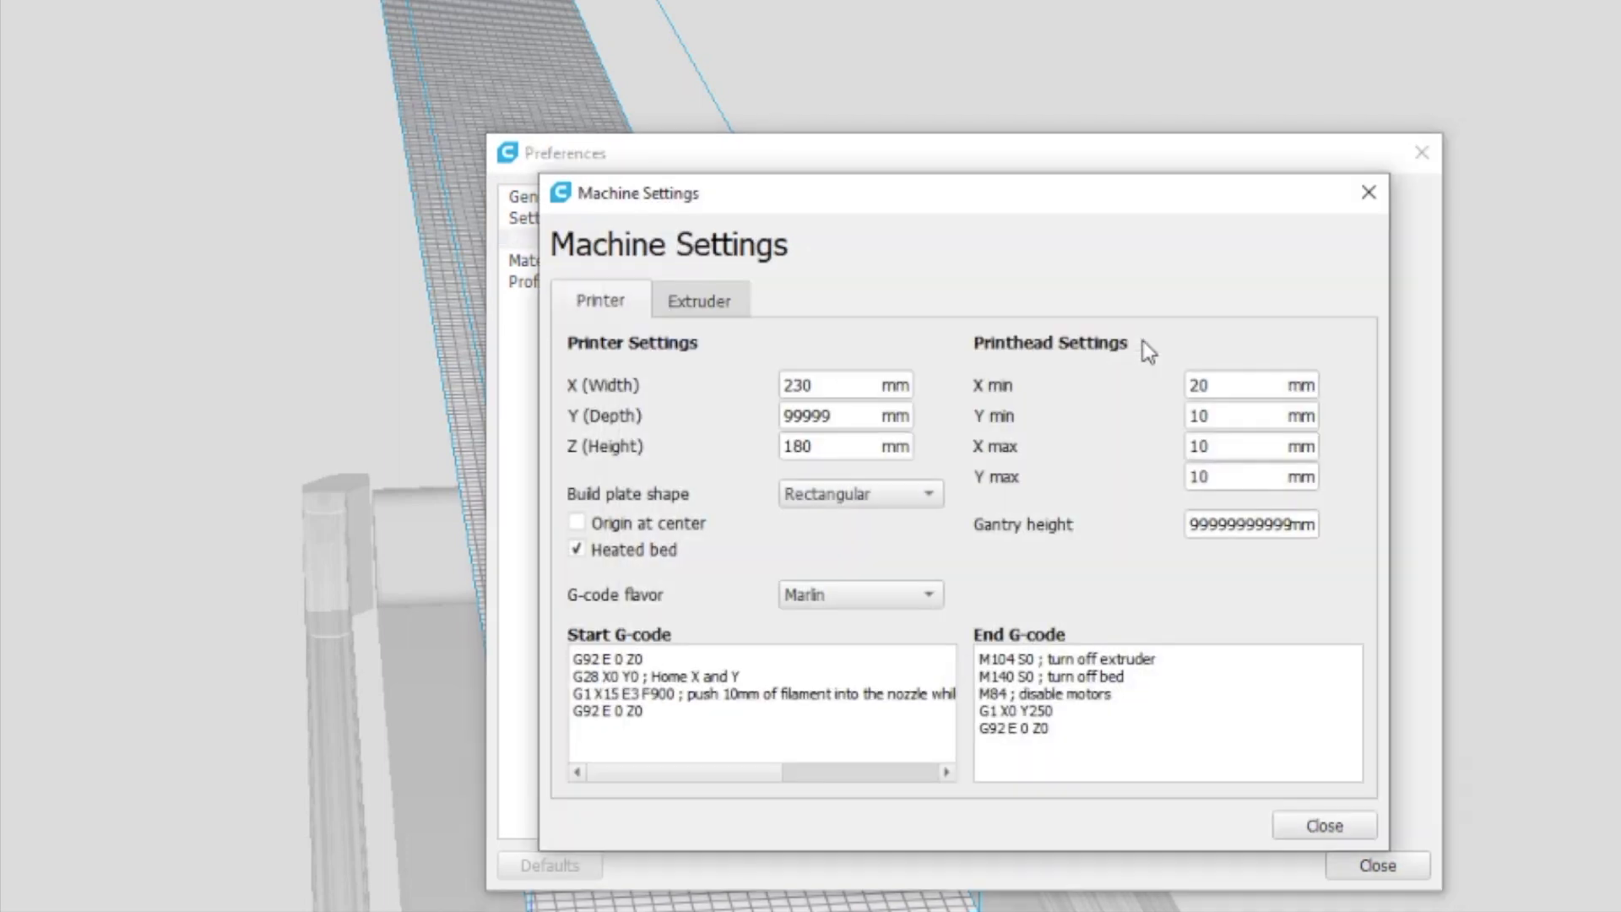
{"action": "left_click_drag", "start_coordinate": [956, 194], "coordinate": [583, 19]}
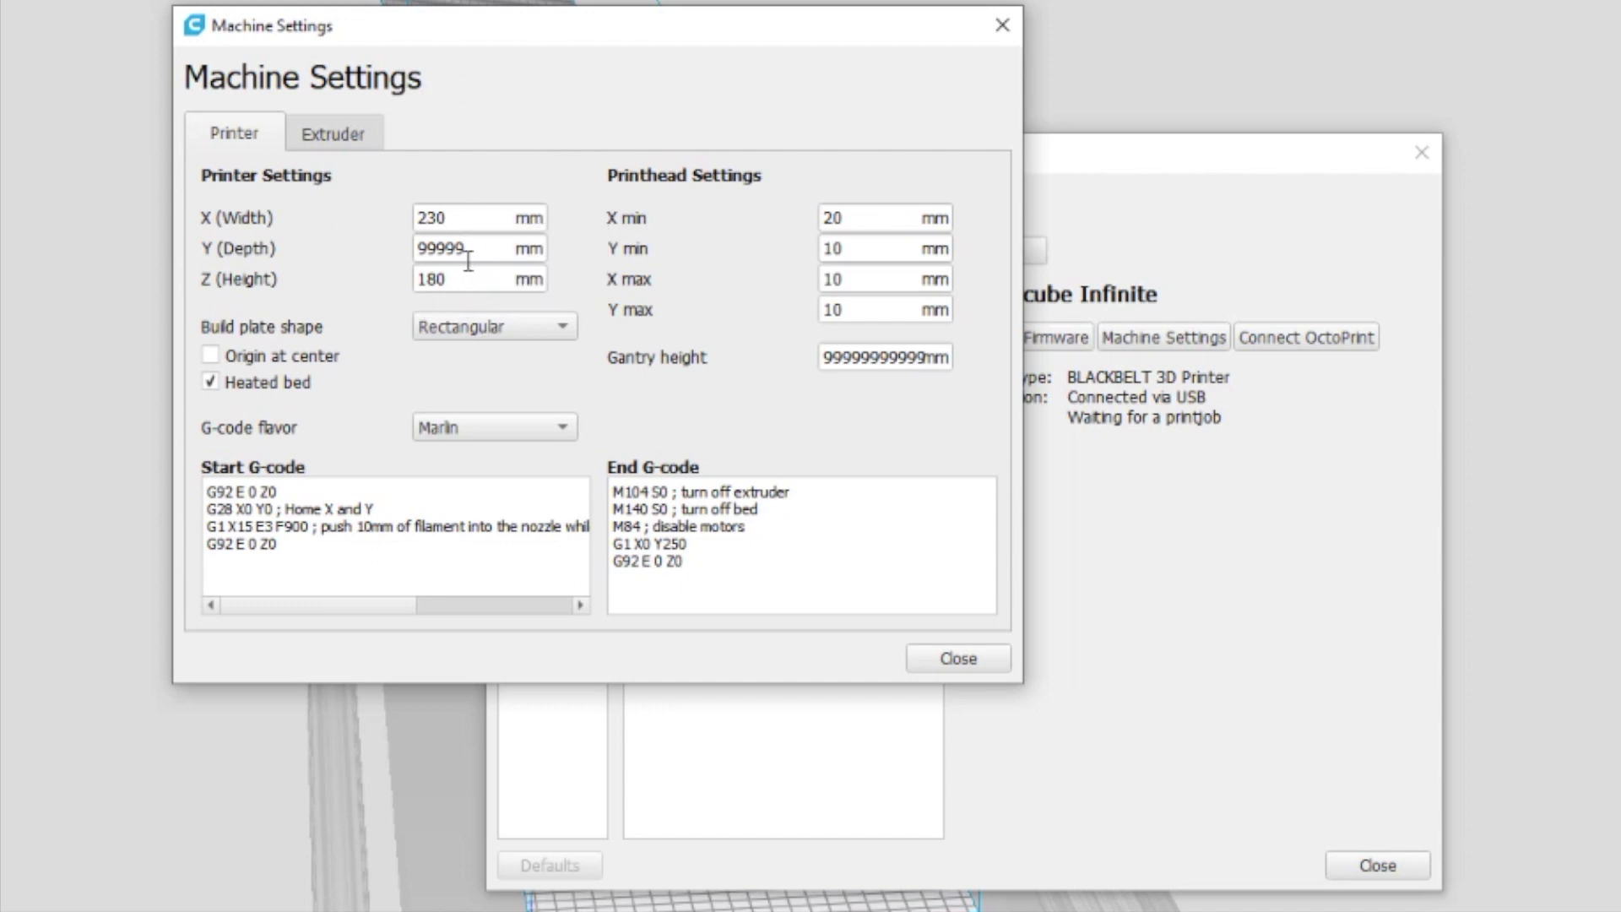
{"action": "left_click_drag", "start_coordinate": [466, 250], "coordinate": [415, 259]}
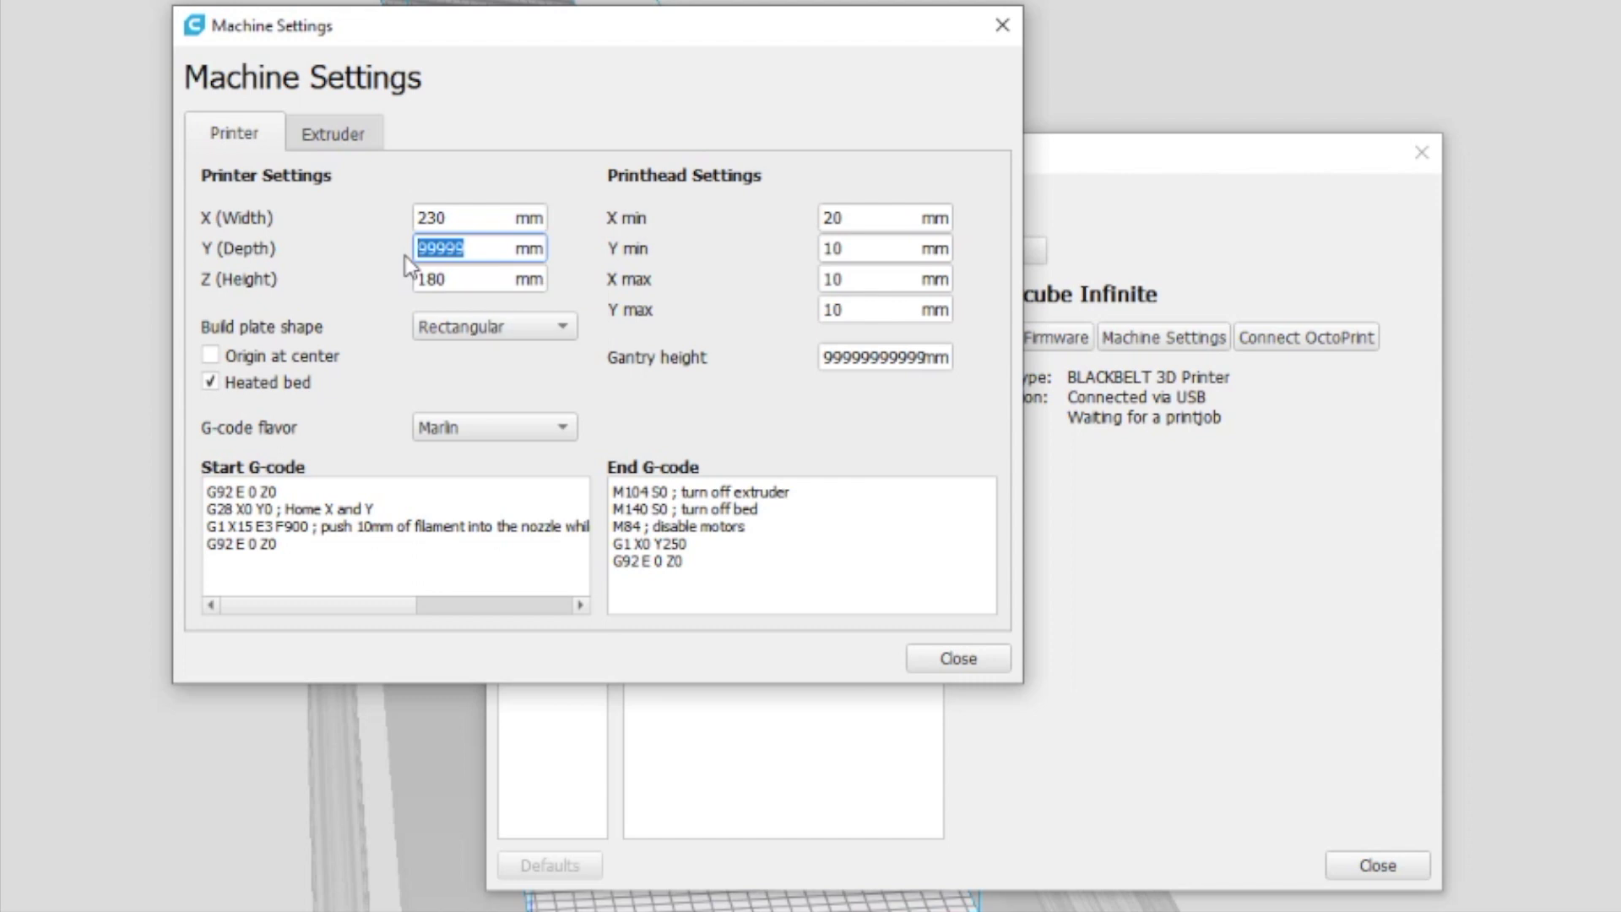
{"action": "left_click", "coordinate": [463, 280]}
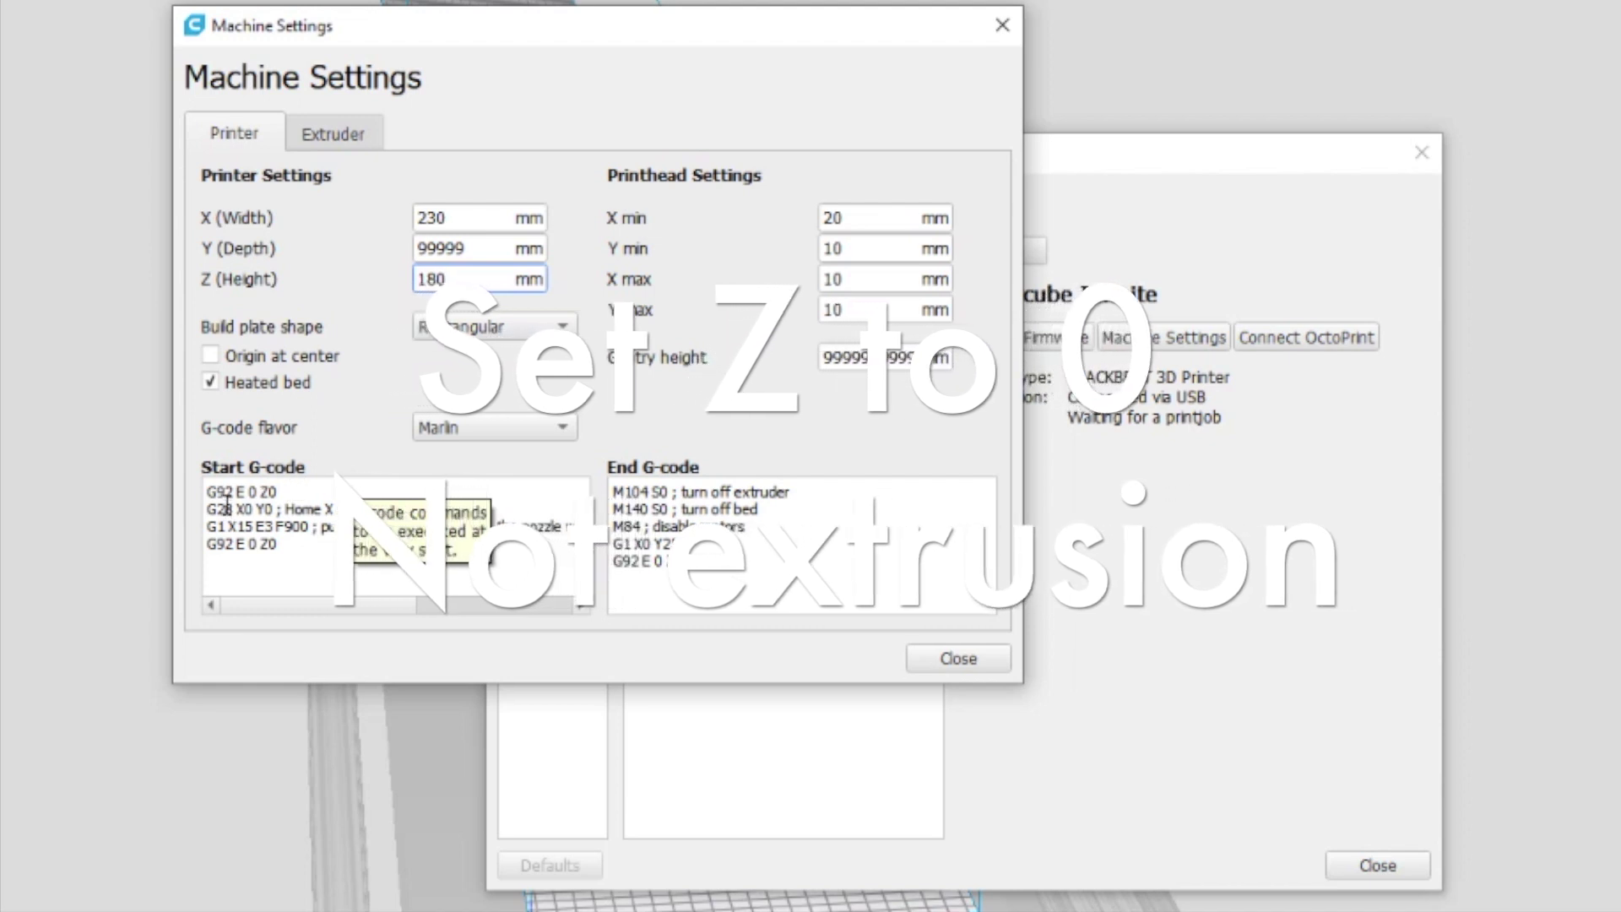
{"action": "left_click", "coordinate": [271, 486]}
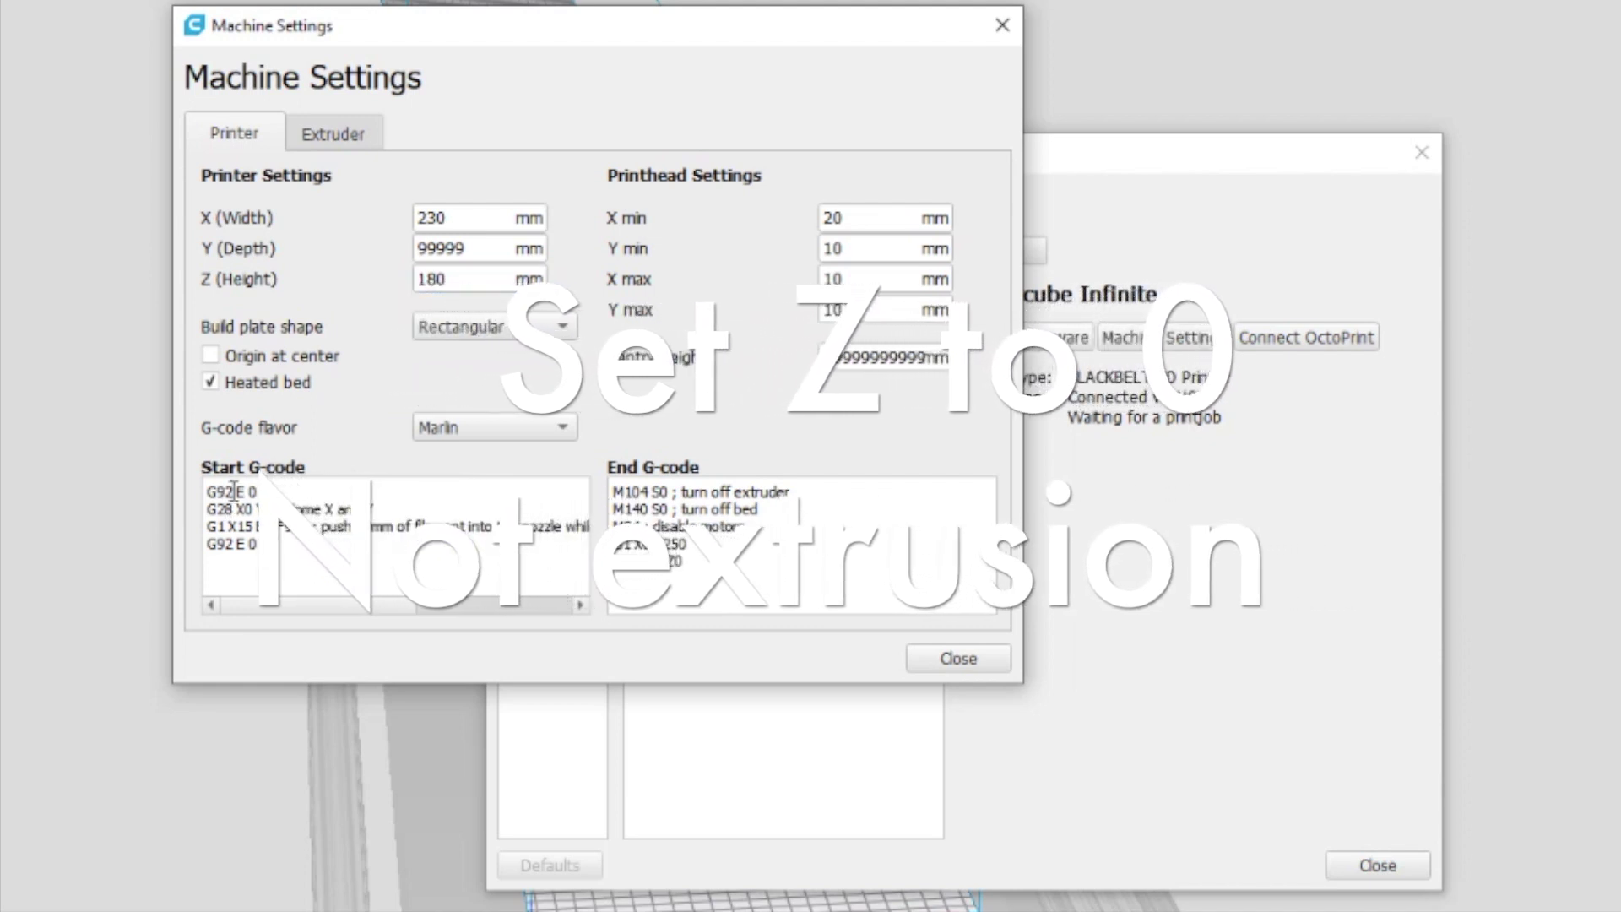
{"action": "double_click", "coordinate": [220, 491]}
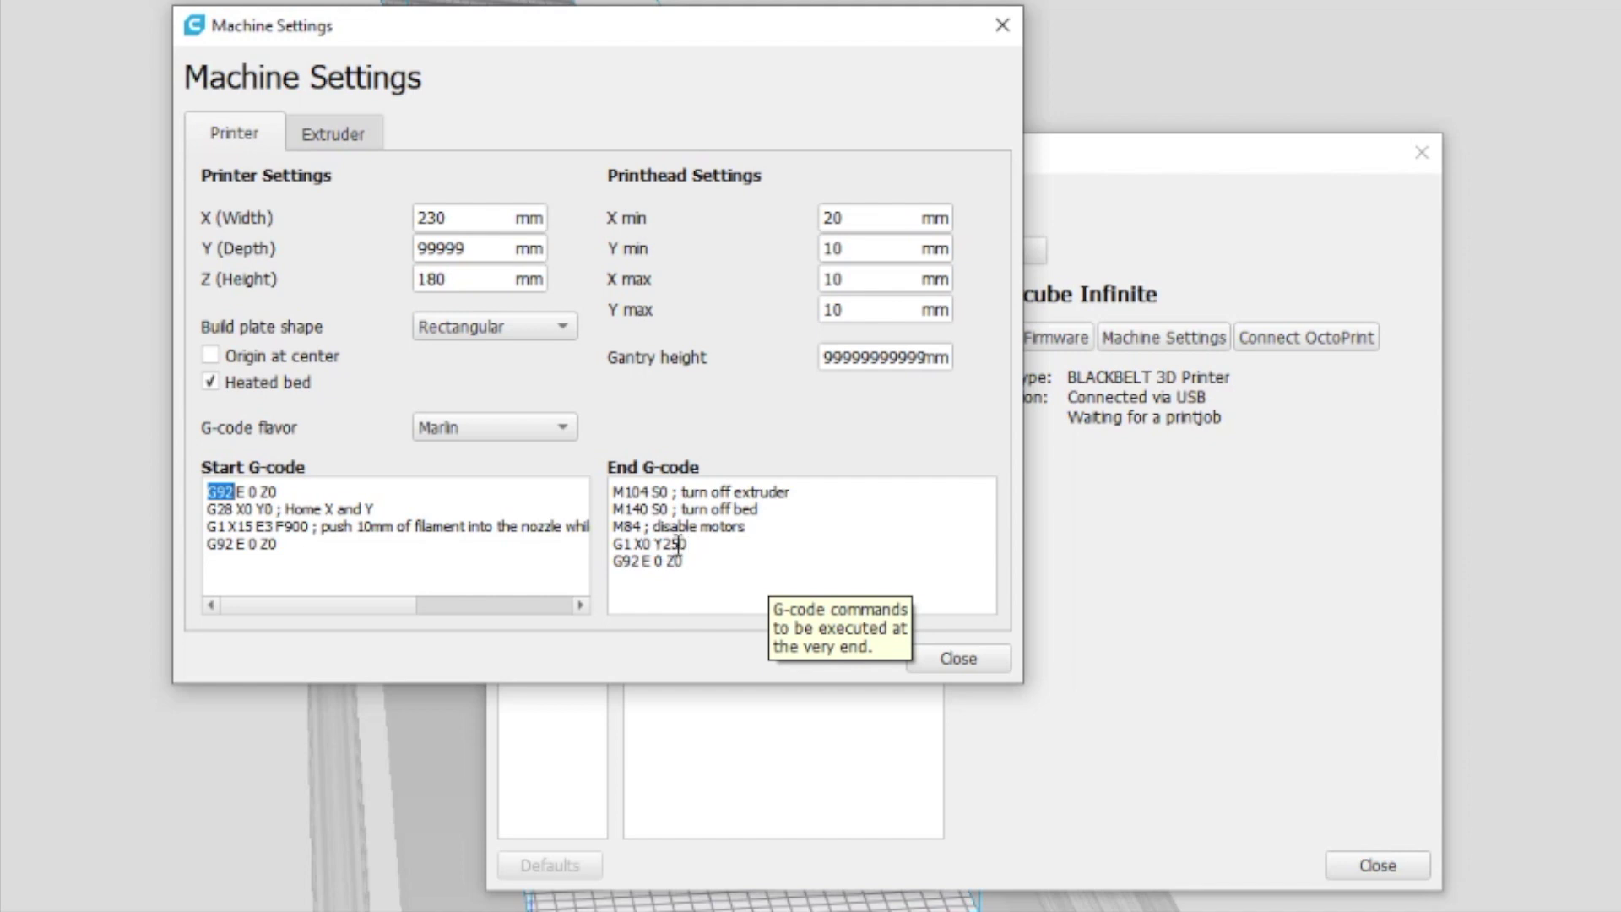
- Check the extruder nozzle settings, then close Machine Settings and Preferences
{"action": "left_click", "coordinate": [354, 140]}
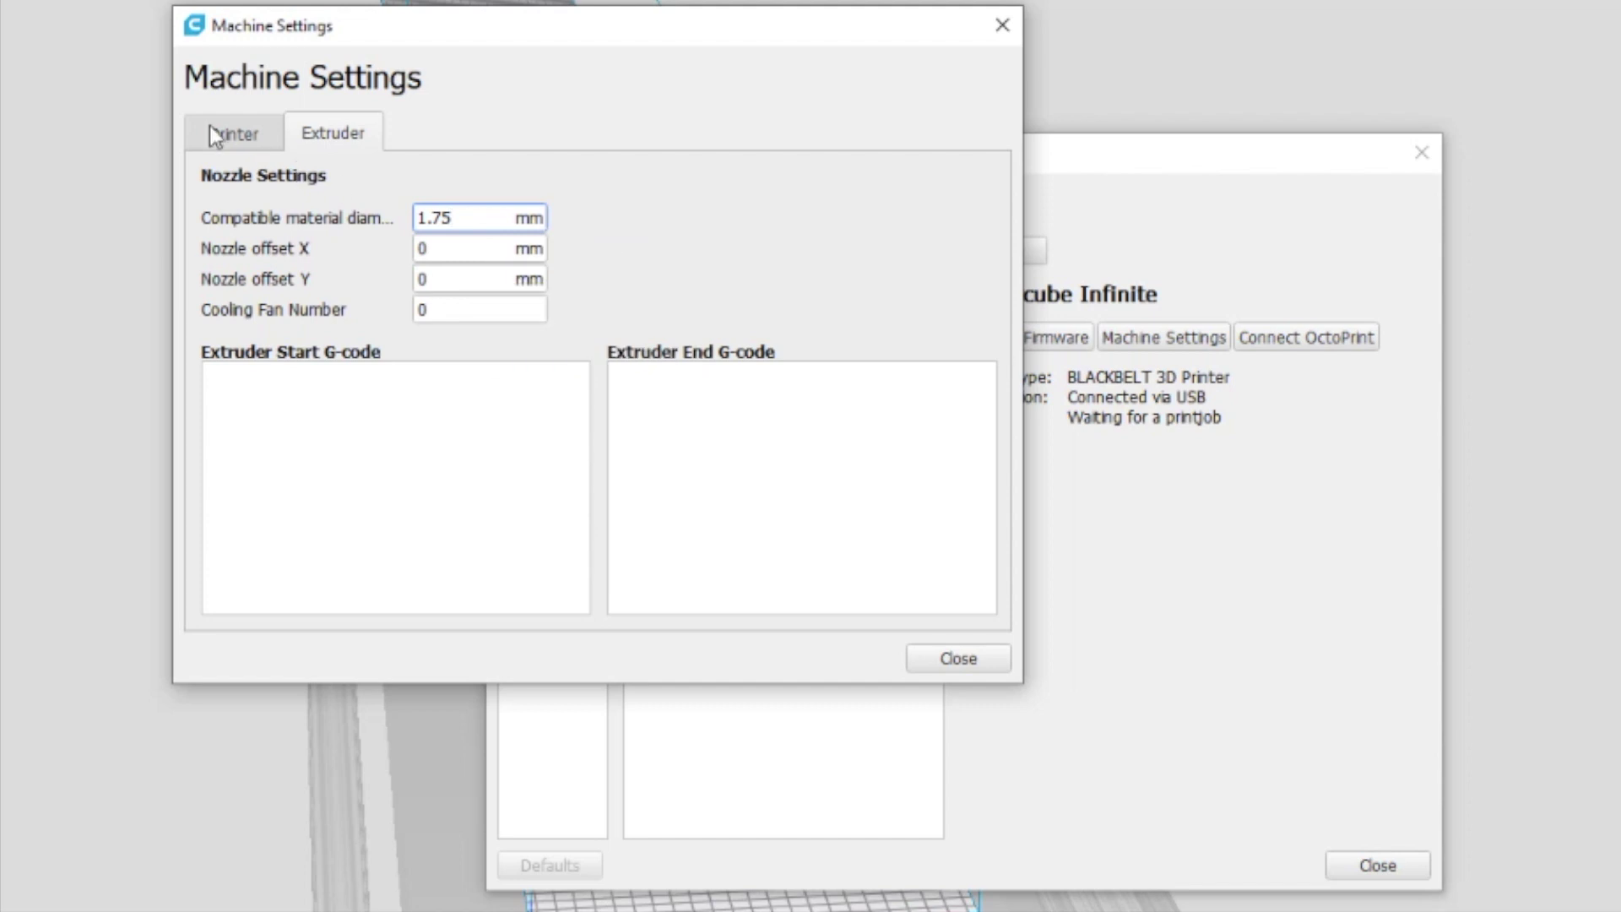
{"action": "left_click", "coordinate": [228, 139]}
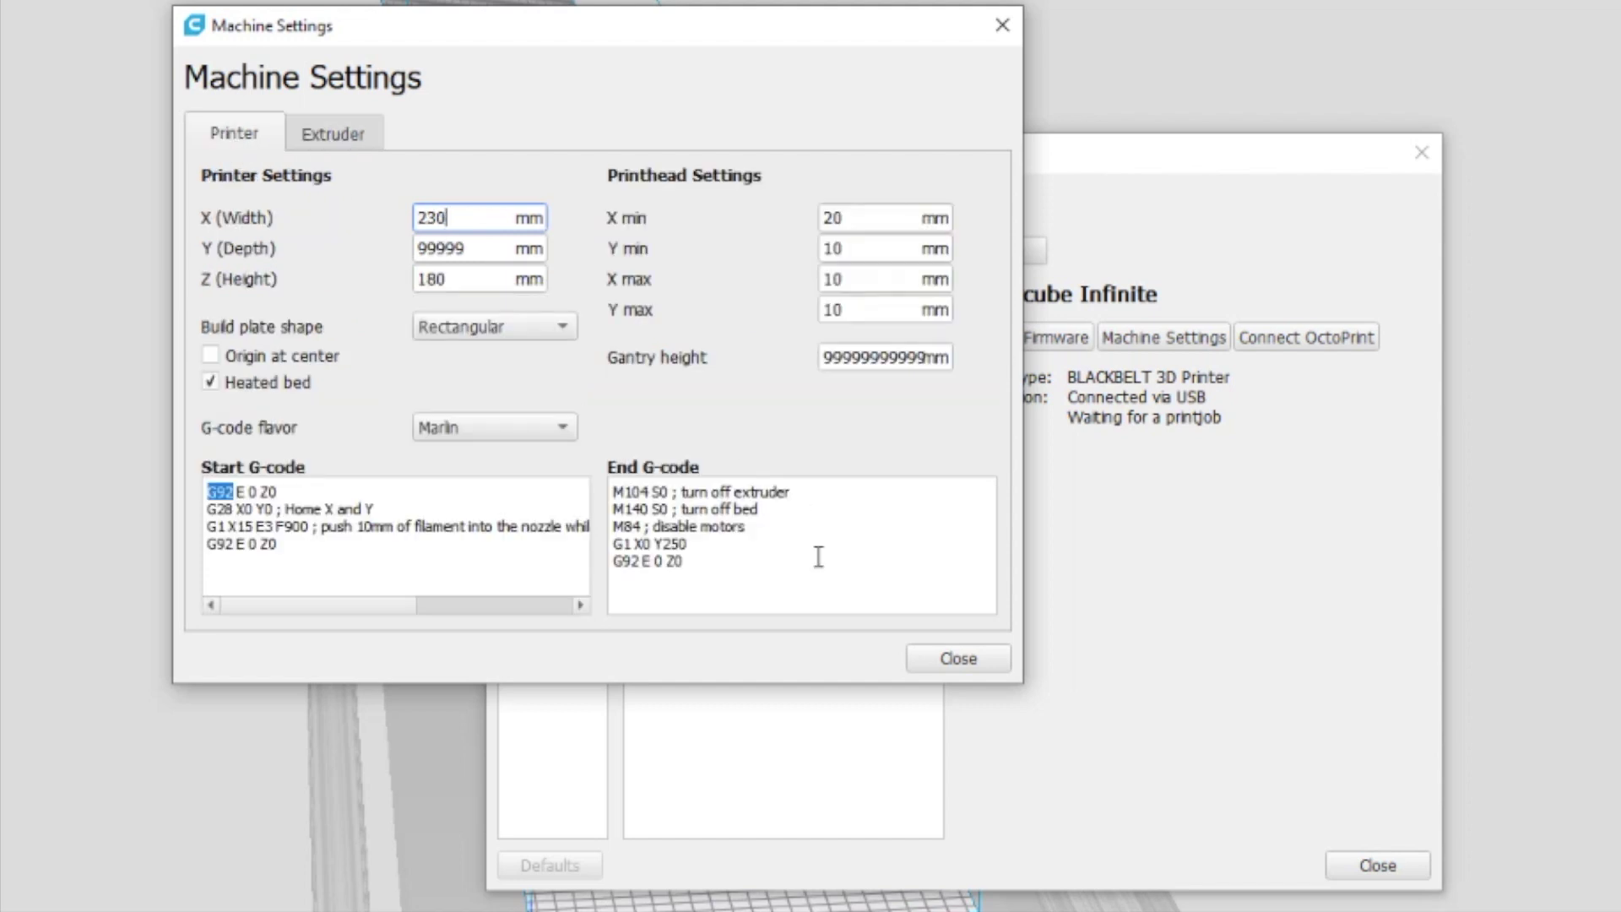
{"action": "left_click", "coordinate": [930, 661]}
{"action": "left_click", "coordinate": [1364, 861]}
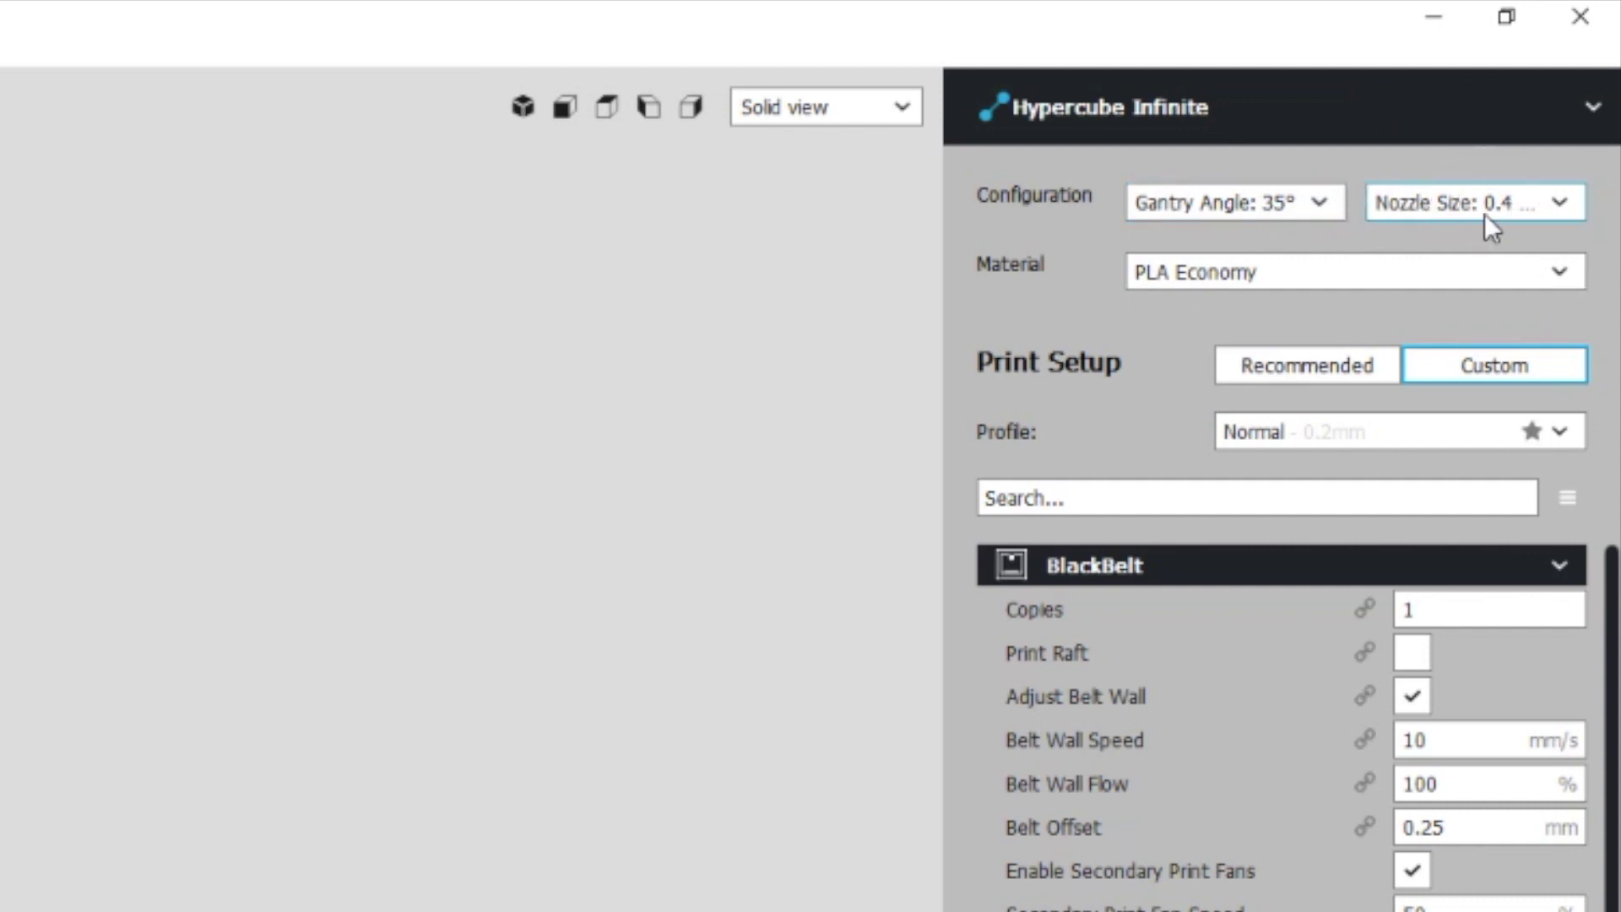
- Inspect the Copies and Belt Wall Speed values in the BlackBelt section
{"action": "mouse_move", "coordinate": [1431, 614]}
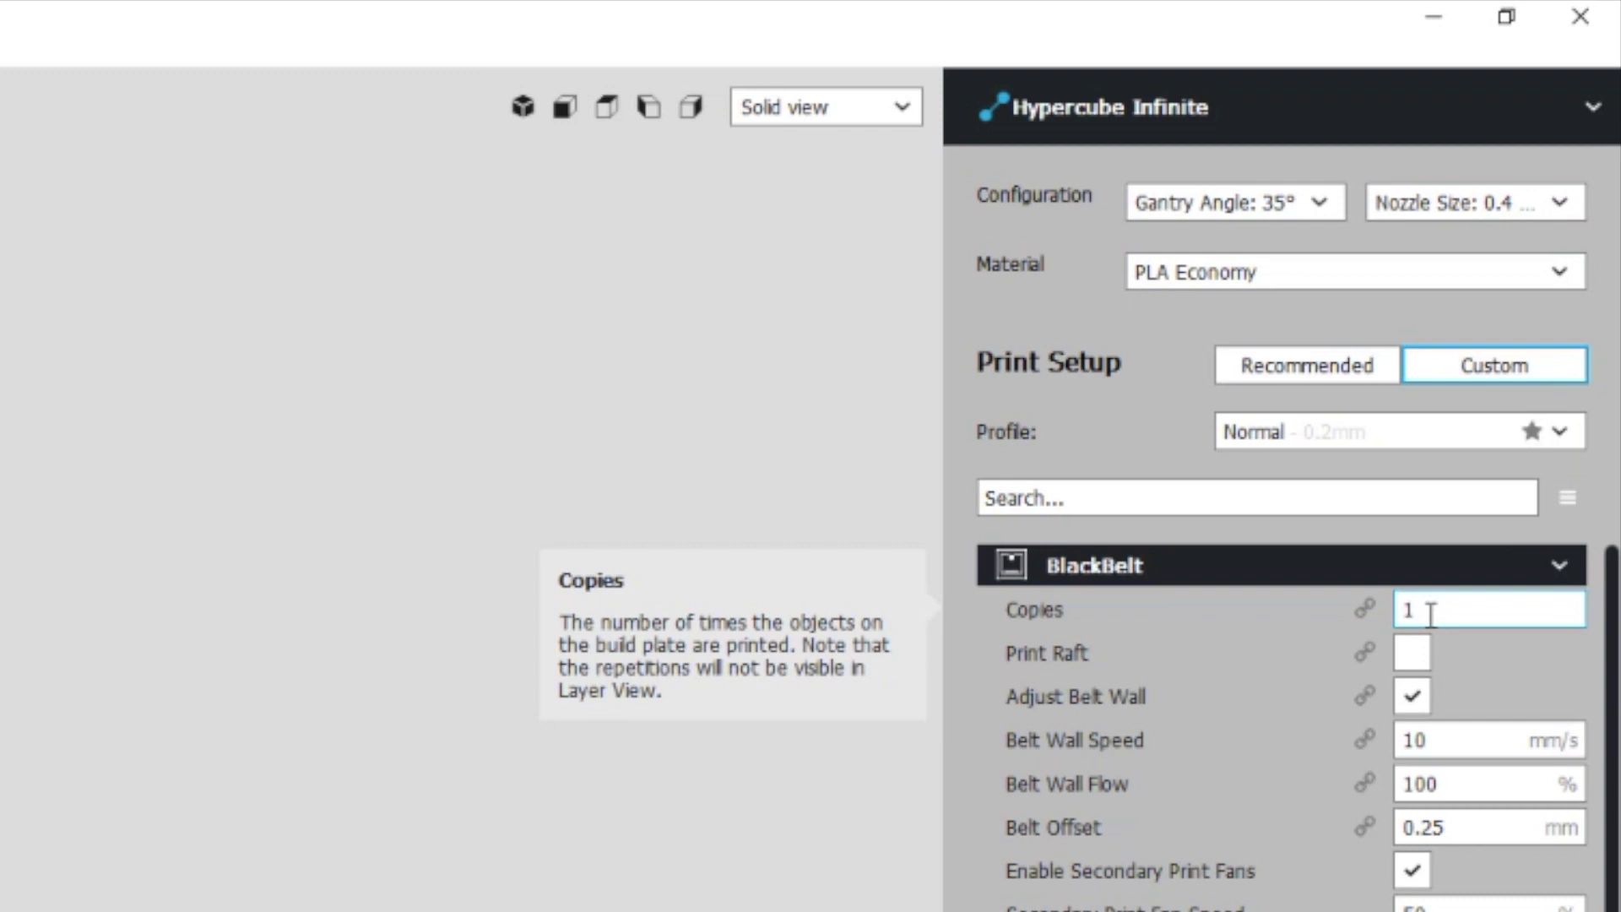
{"action": "left_click", "coordinate": [1430, 610]}
{"action": "mouse_move", "coordinate": [1420, 656]}
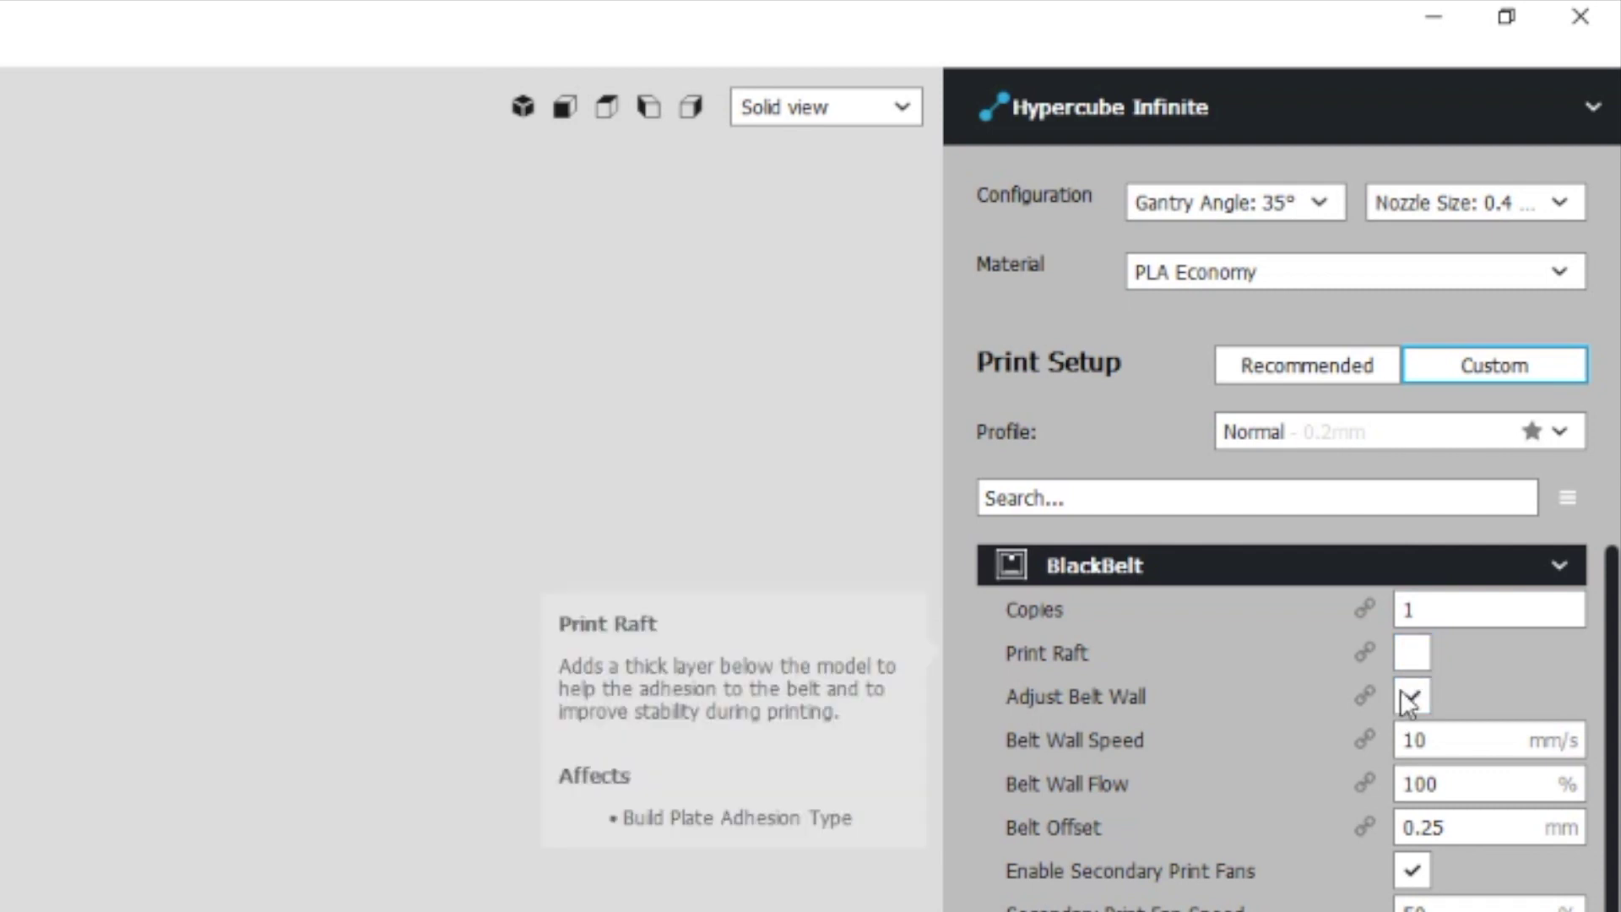
{"action": "mouse_move", "coordinate": [1422, 697]}
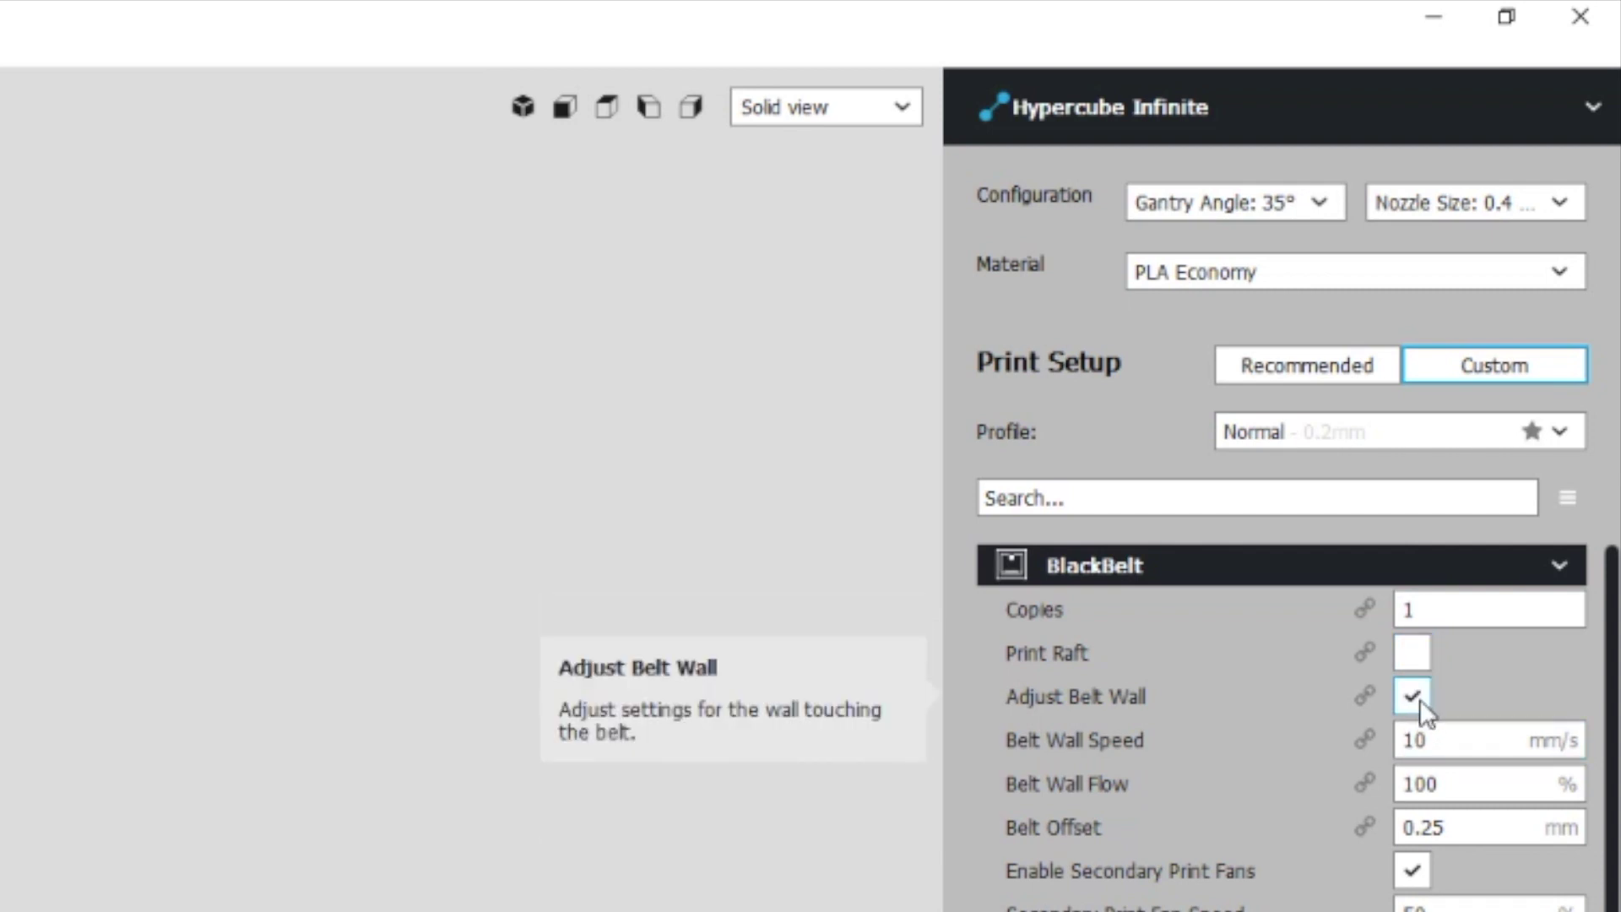
{"action": "left_click", "coordinate": [1474, 743]}
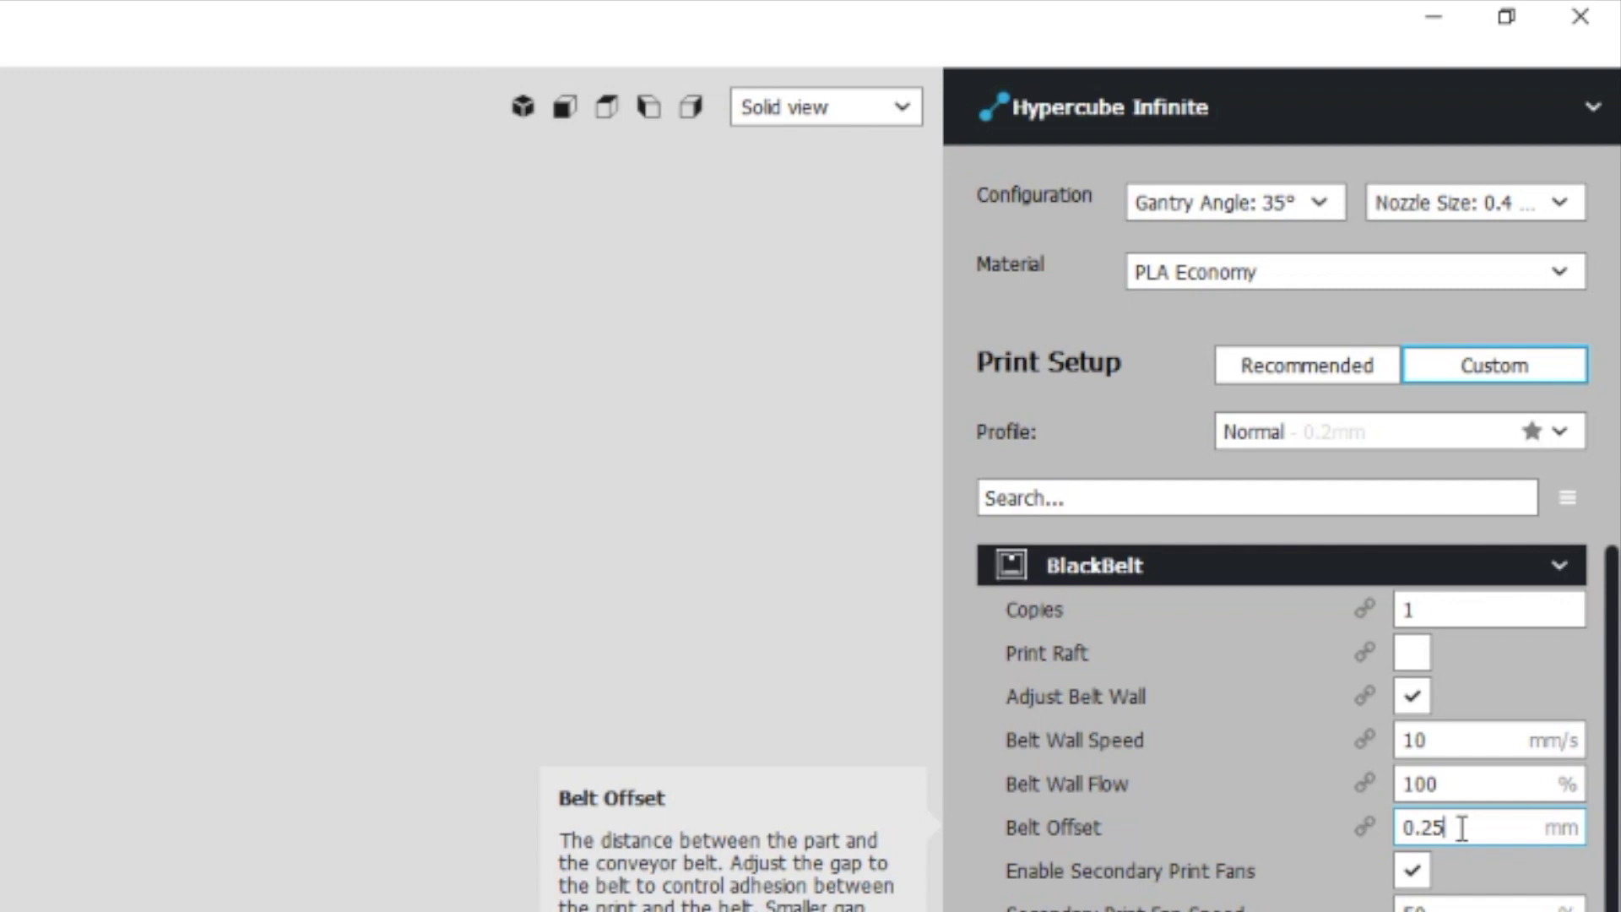
- Set Belt Offset to 0.25 mm and disable Enable Secondary Print Fans
{"action": "left_click_drag", "start_coordinate": [1462, 828], "coordinate": [1390, 825]}
{"action": "left_click", "coordinate": [1411, 870]}
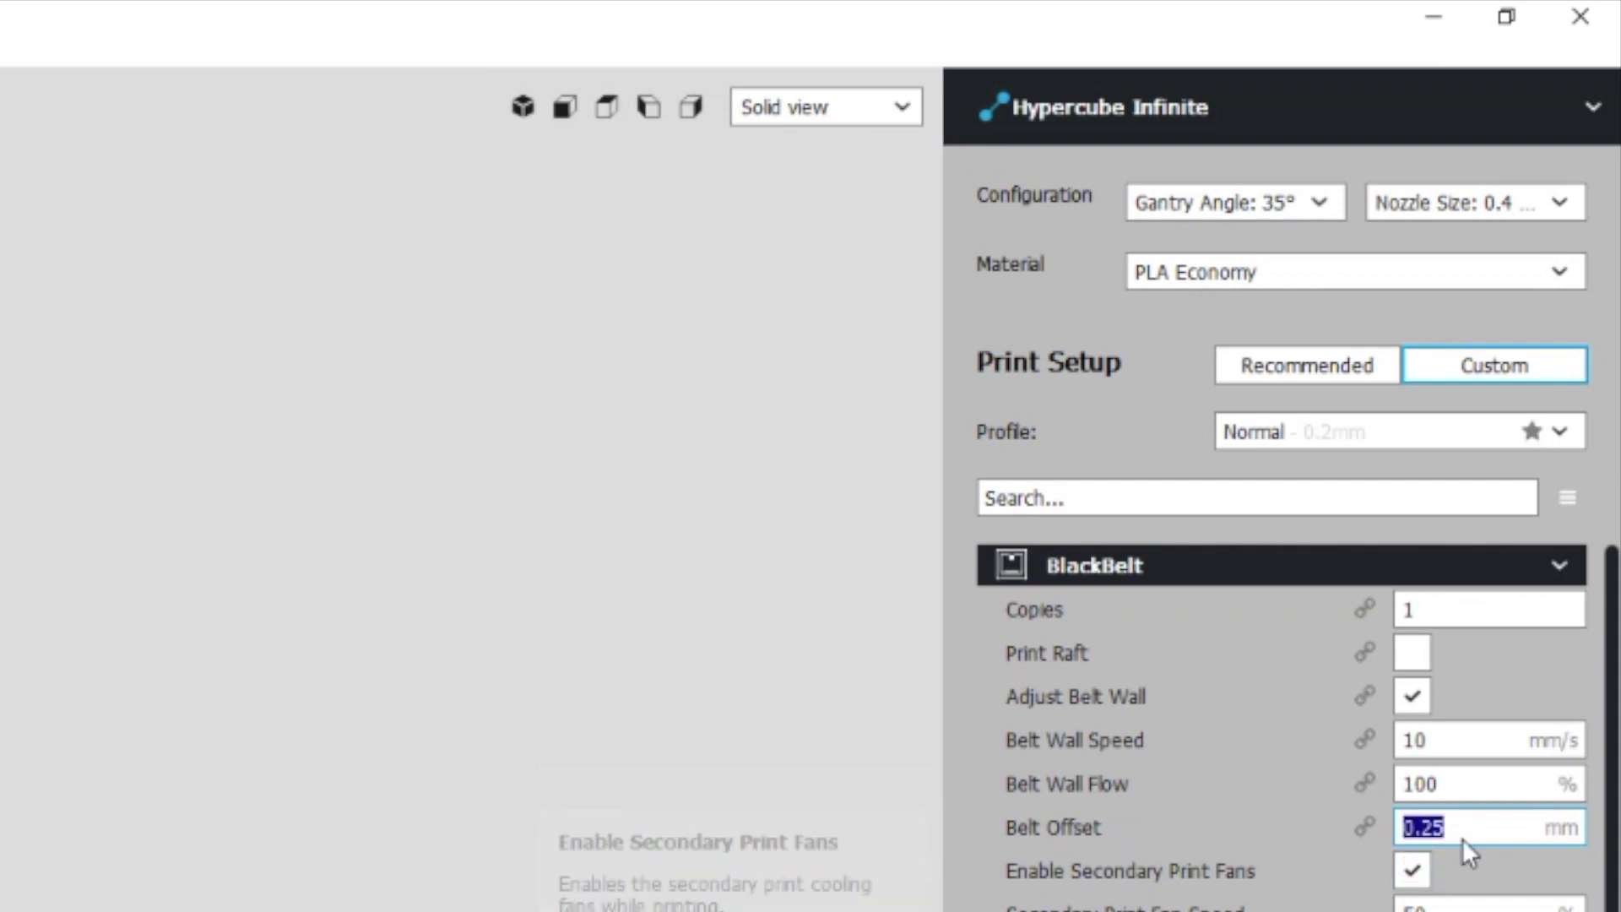
{"action": "type", "text": "0"}
{"action": "left_click_drag", "start_coordinate": [1467, 838], "coordinate": [1402, 832]}
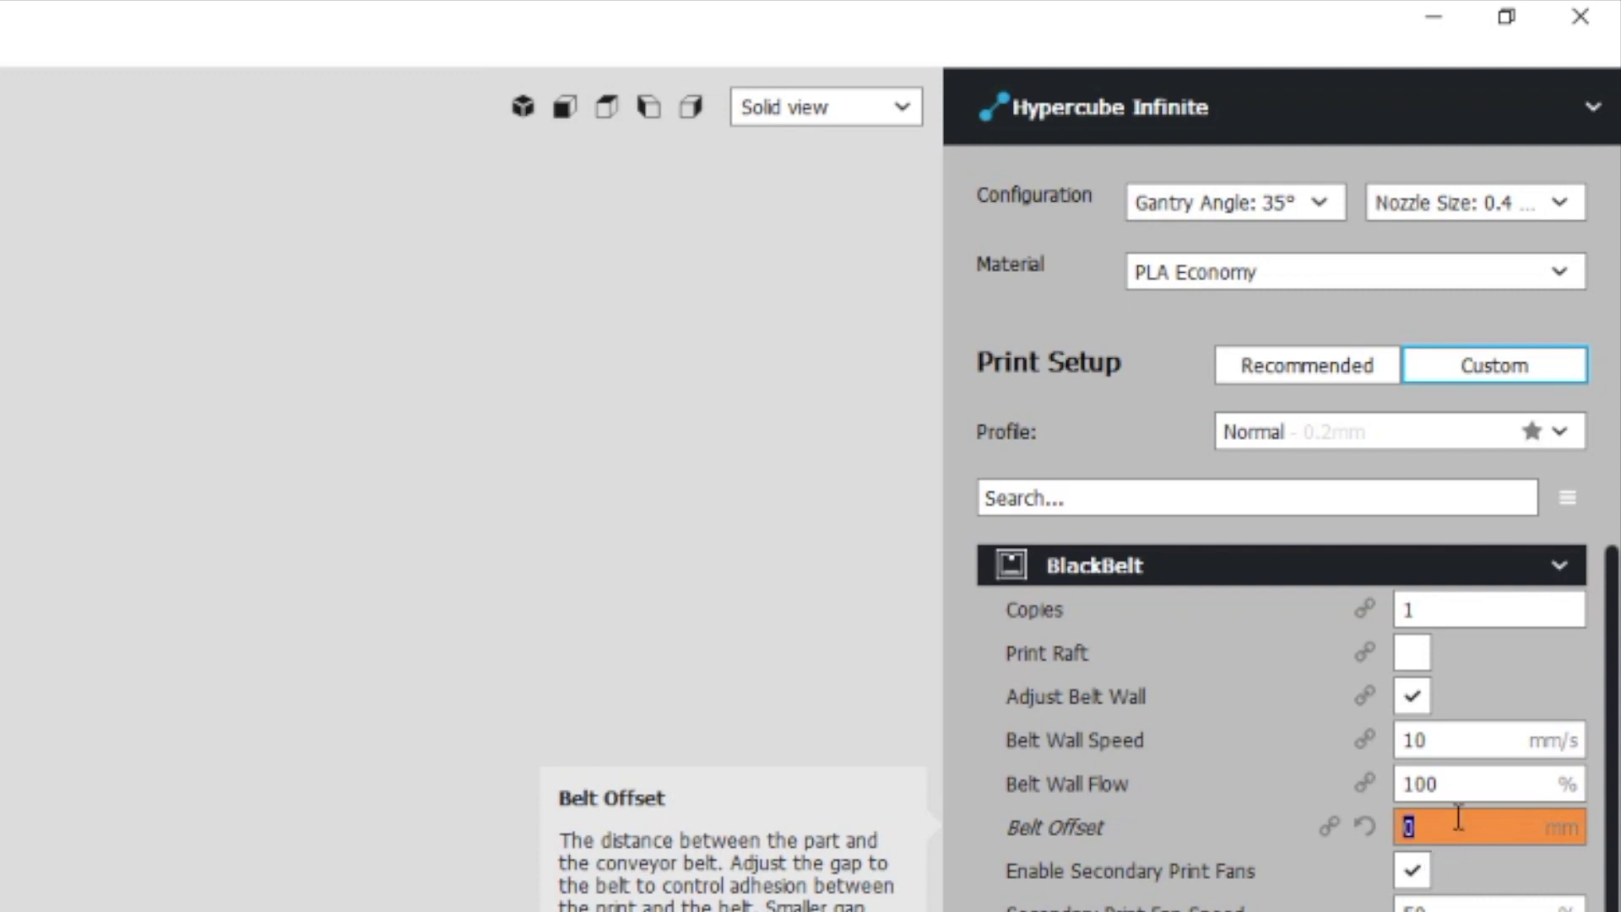
{"action": "type", "text": "0.25"}
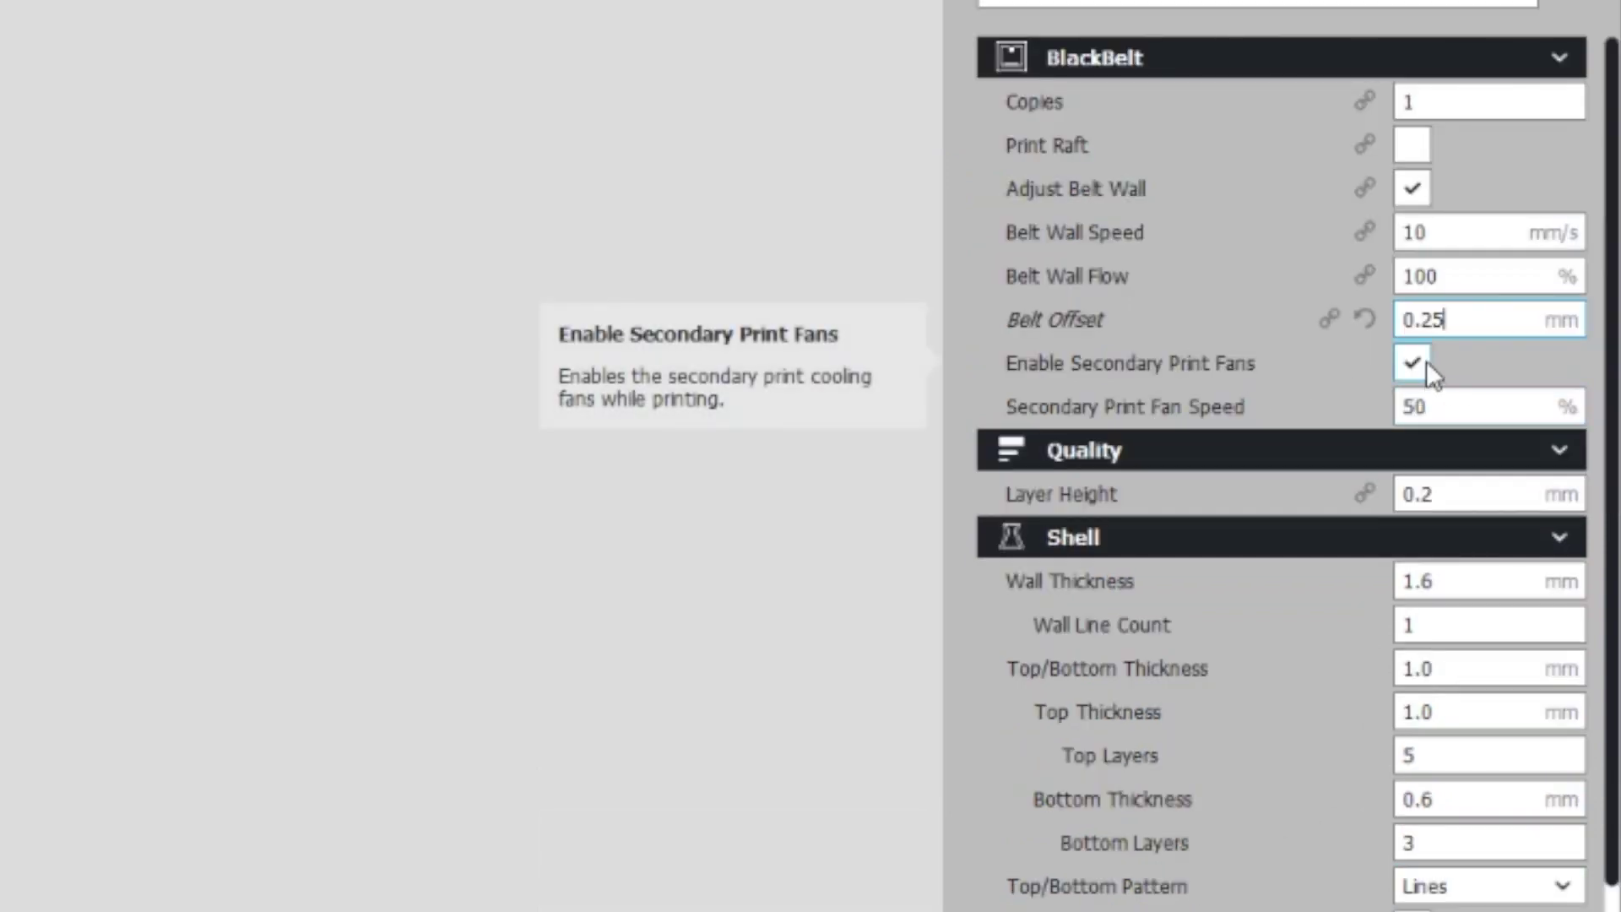
{"action": "left_click", "coordinate": [1426, 363]}
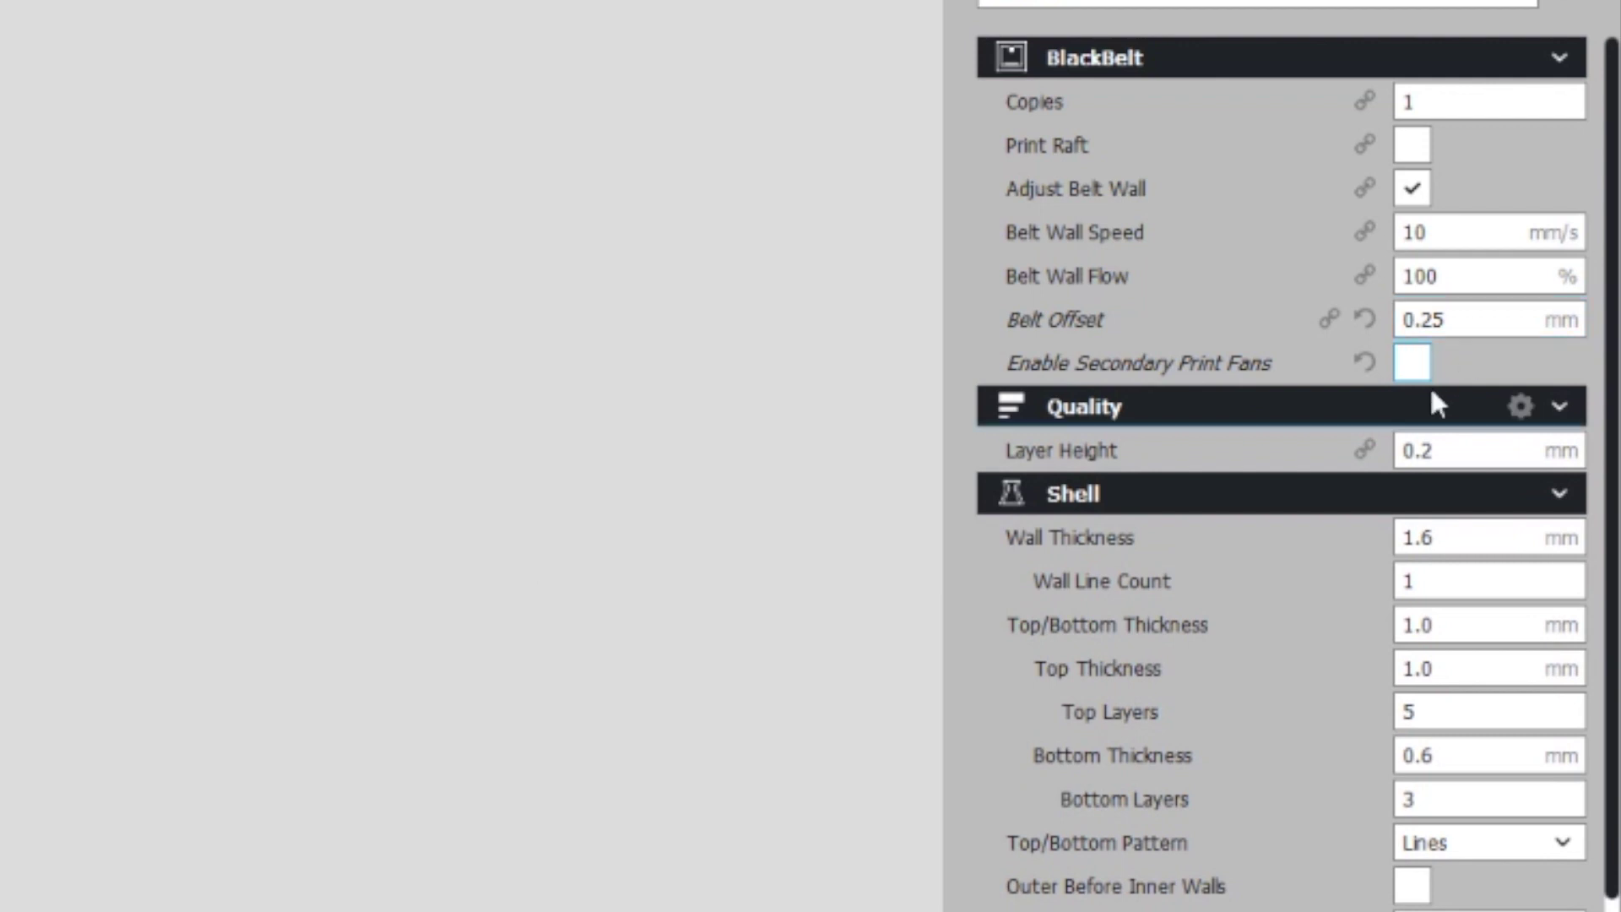
{"action": "left_click", "coordinate": [1437, 448]}
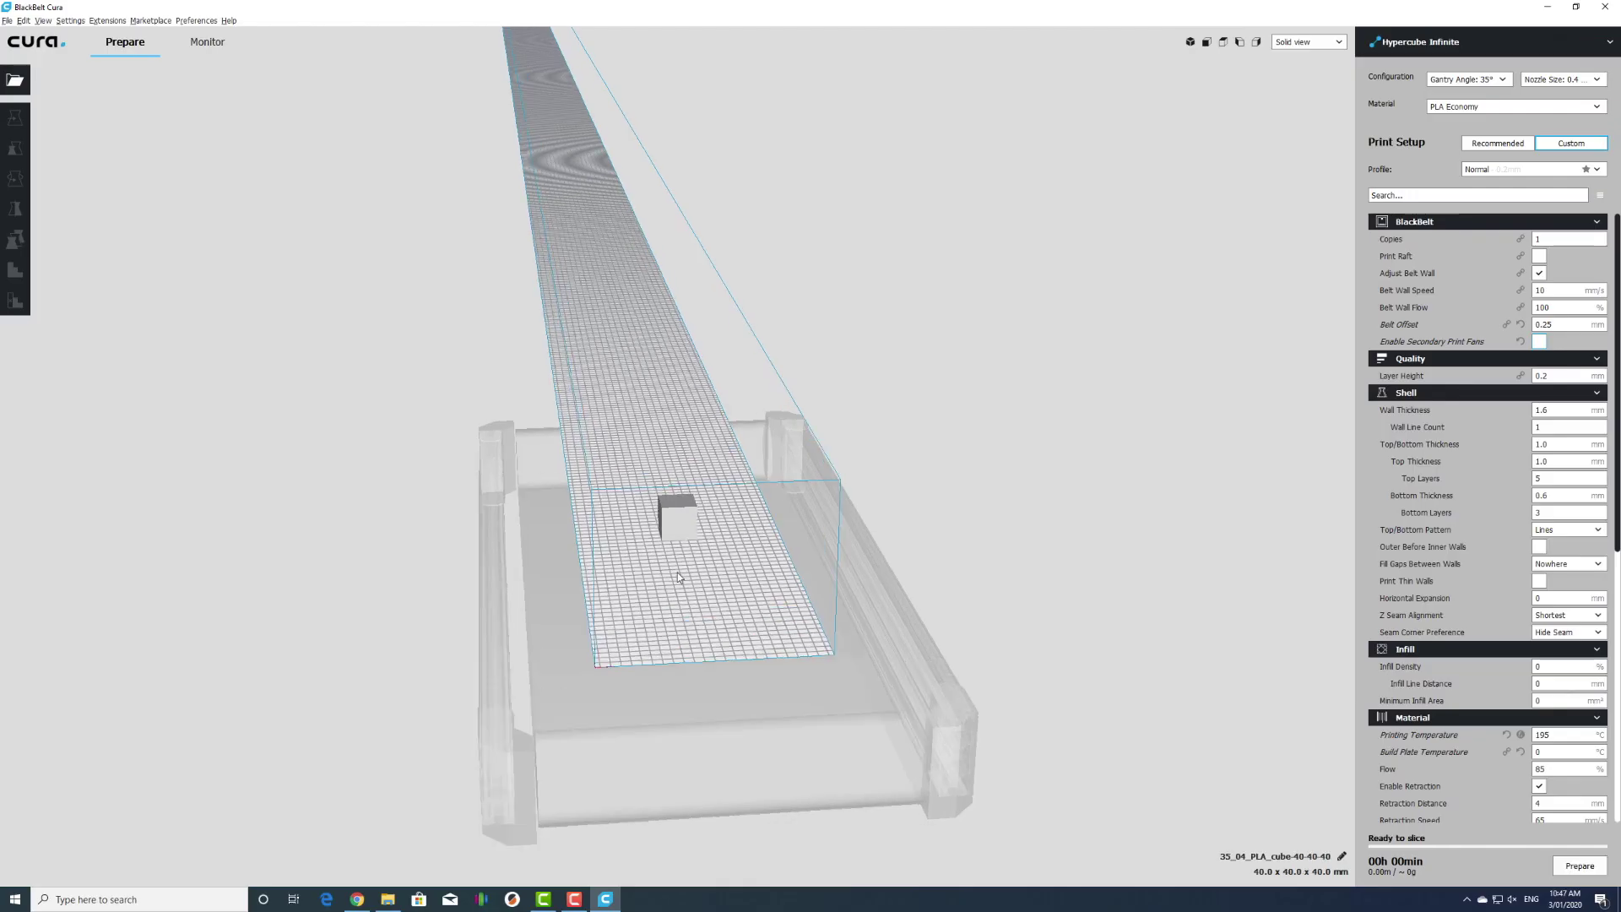
- Set Wall Thickness to 0.4 mm
{"action": "scroll", "coordinate": [675, 570], "scroll_direction": "up", "scroll_amount": 3}
{"action": "right_click_drag", "start_coordinate": [798, 595], "coordinate": [824, 555]}
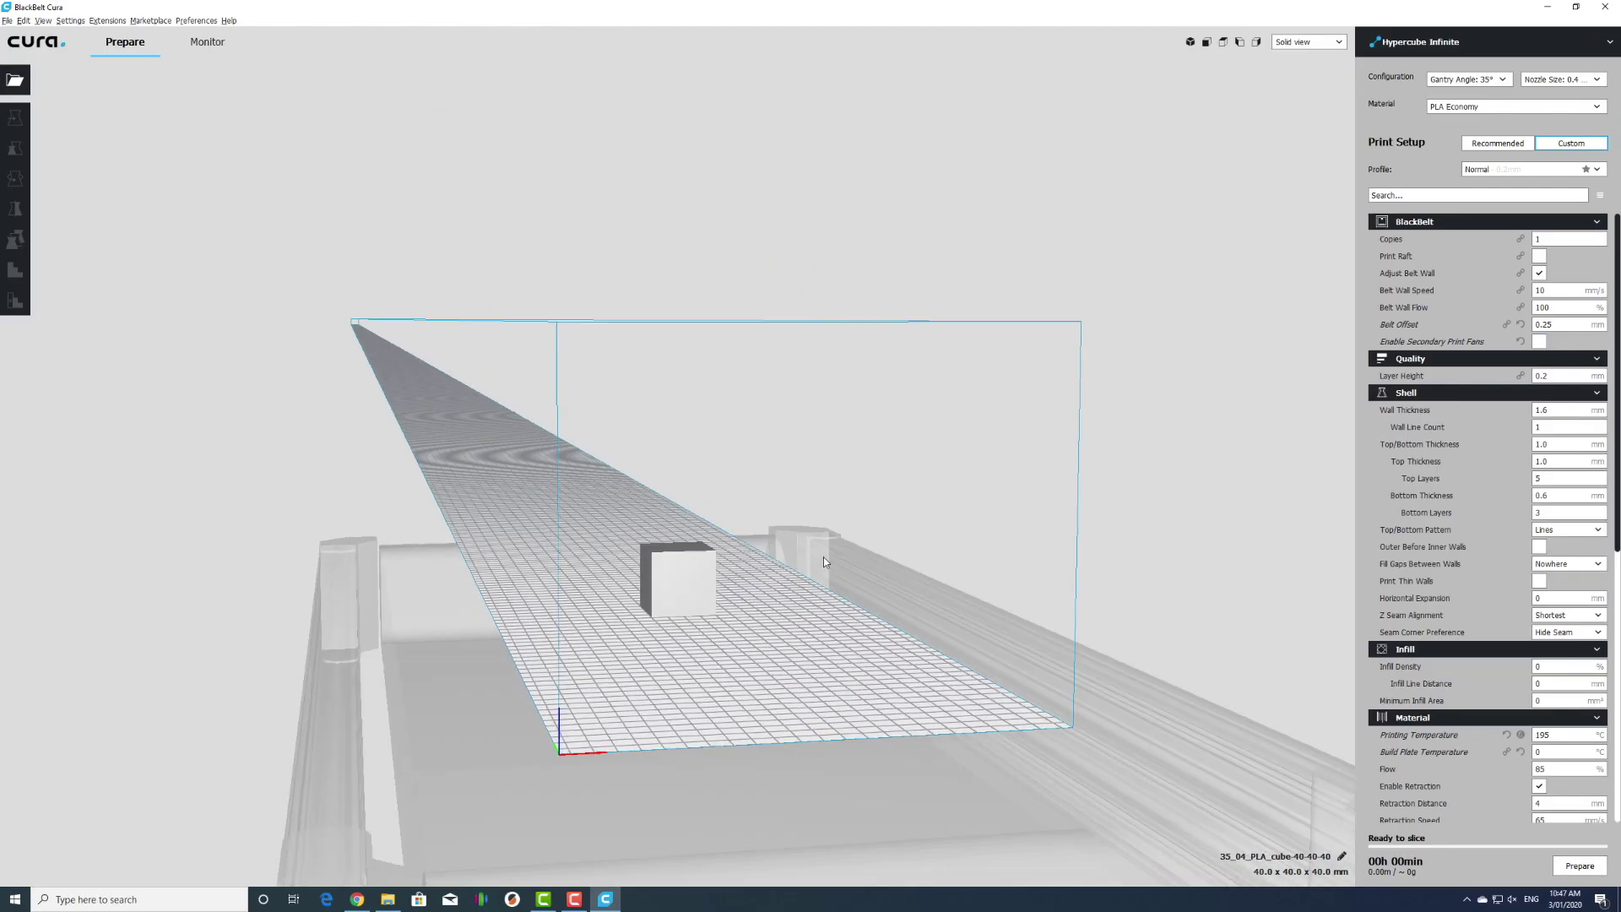
{"action": "scroll", "coordinate": [824, 556], "scroll_direction": "up", "scroll_amount": 5}
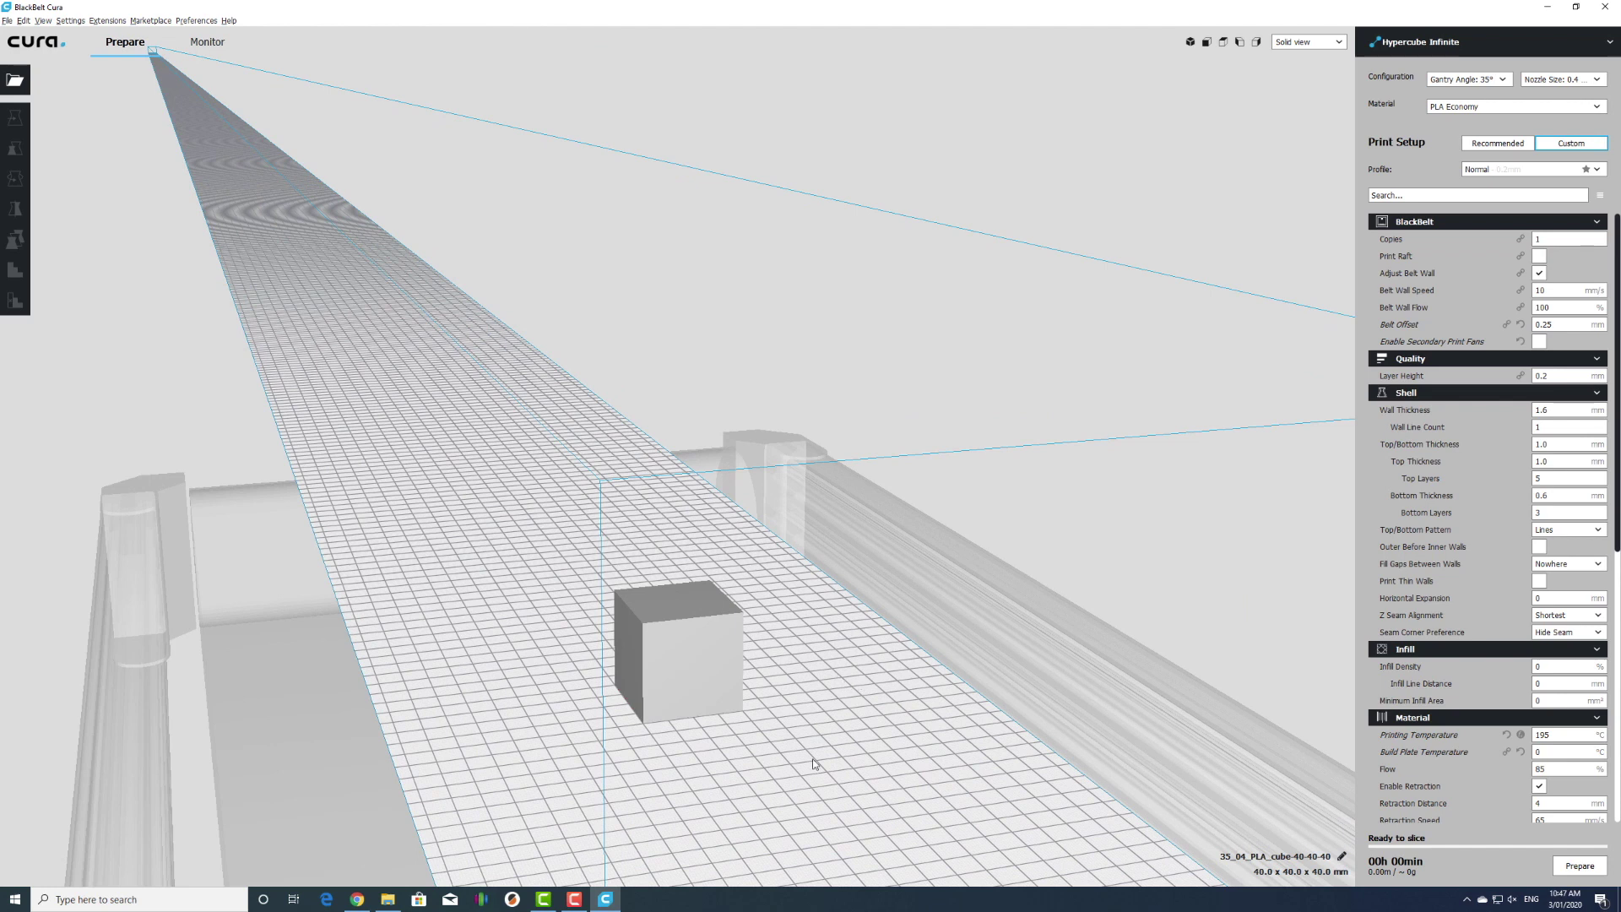
{"action": "right_click_drag", "start_coordinate": [808, 752], "coordinate": [824, 748]}
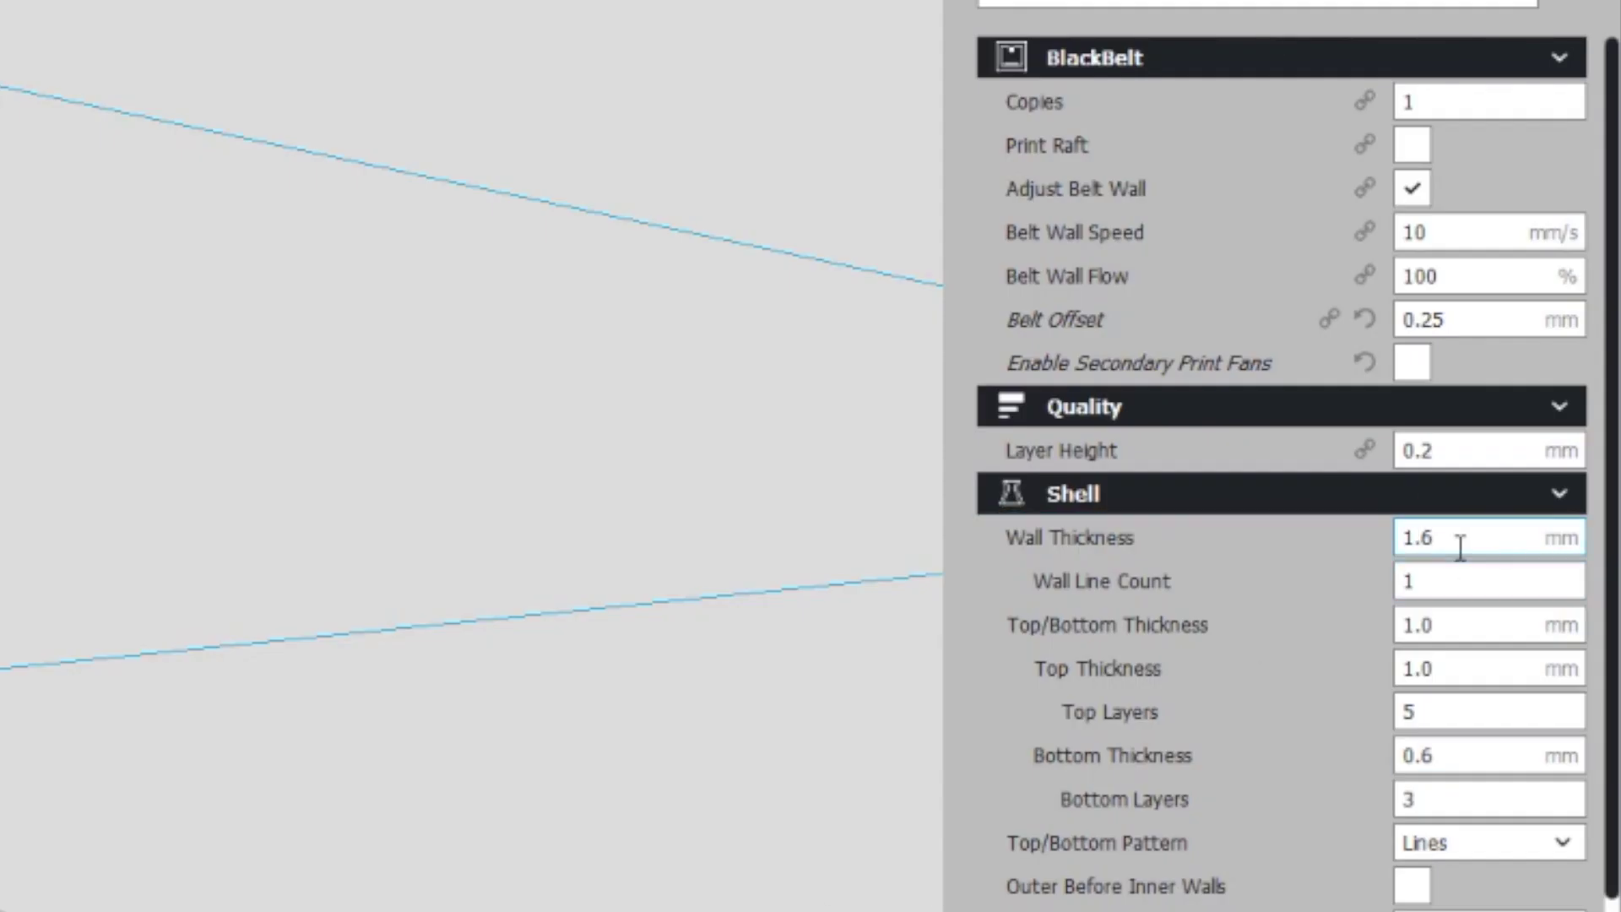
{"action": "left_click_drag", "start_coordinate": [1459, 540], "coordinate": [1393, 537]}
{"action": "type", "text": "0.4"}
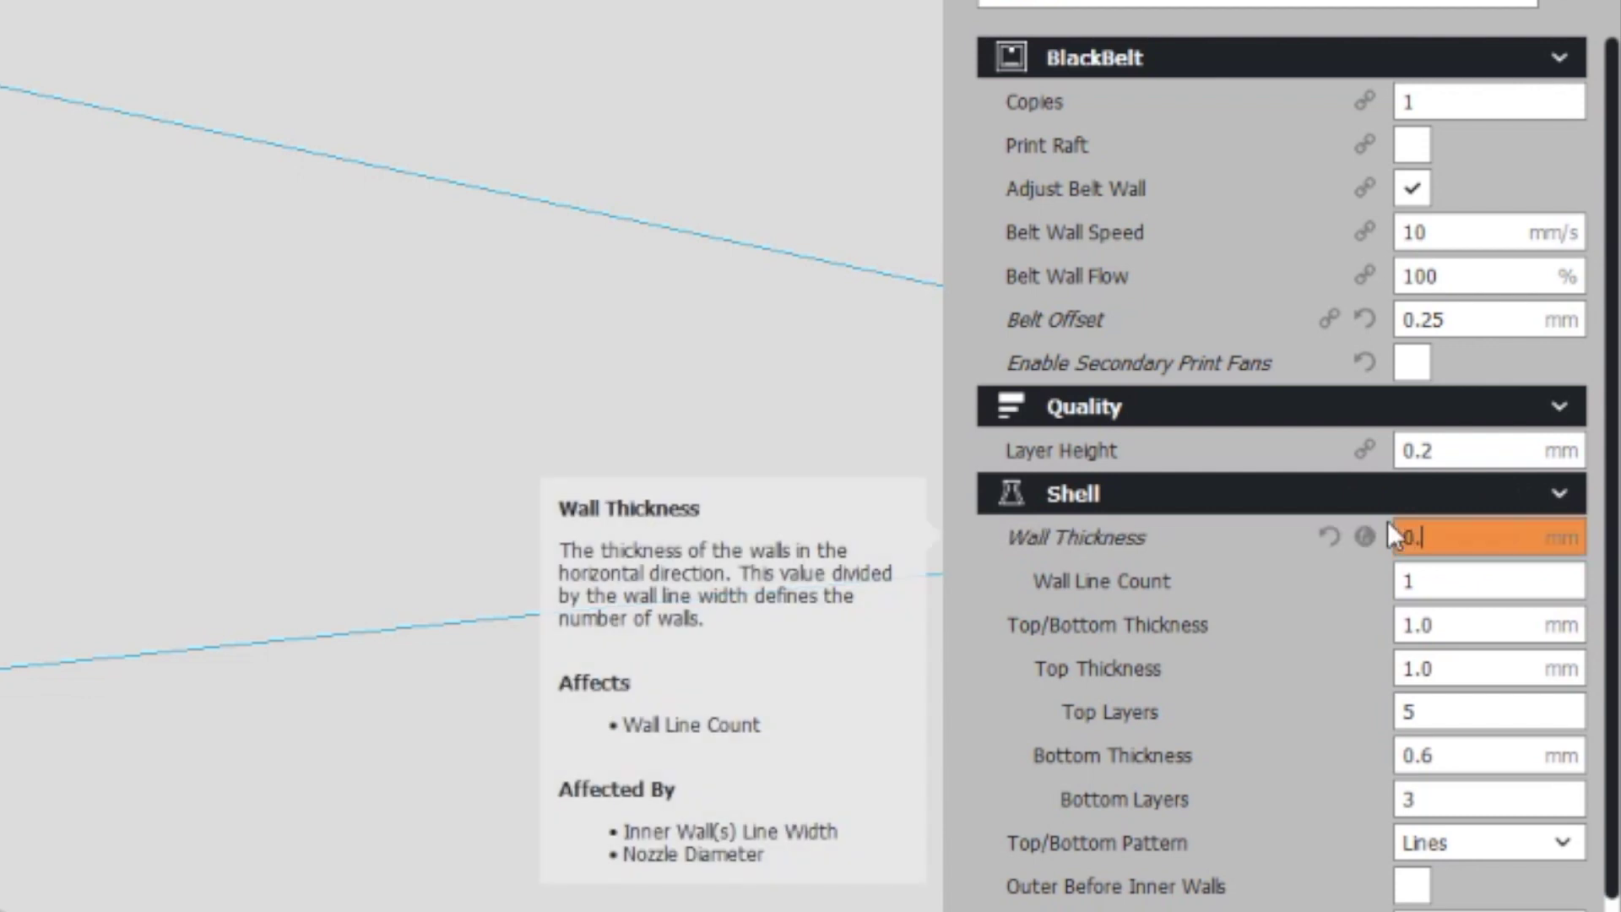
{"action": "left_click", "coordinate": [1433, 583]}
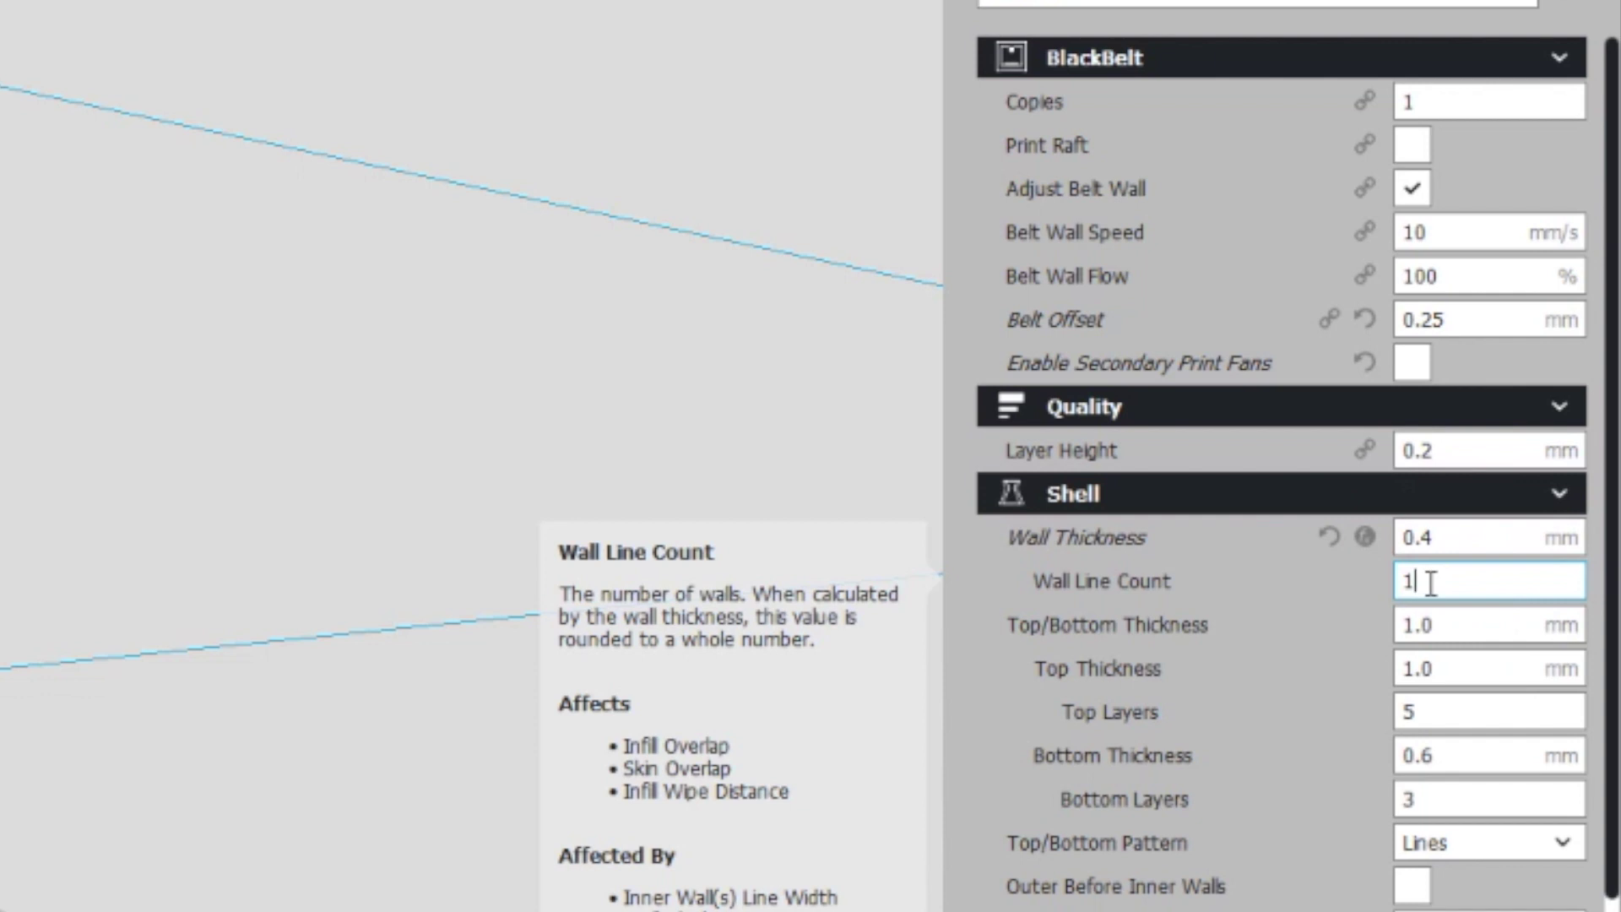
- Set Top/Bottom Thickness and Bottom Thickness to 0.4 mm, then check the layer counts
{"action": "double_click", "coordinate": [1447, 623]}
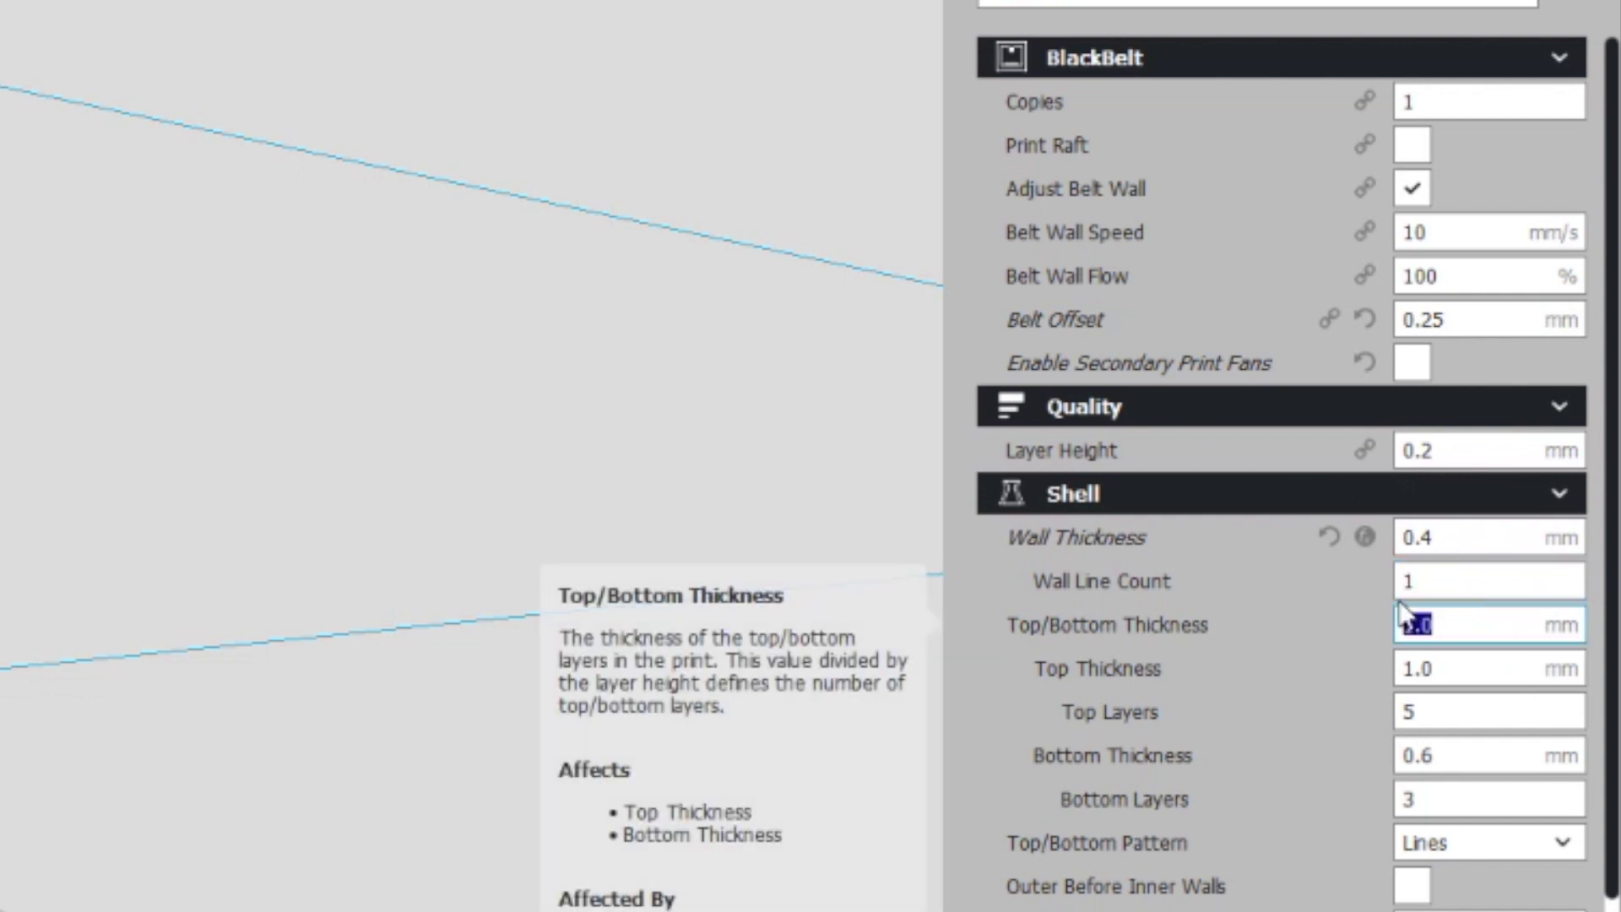
{"action": "type", "text": "0."}
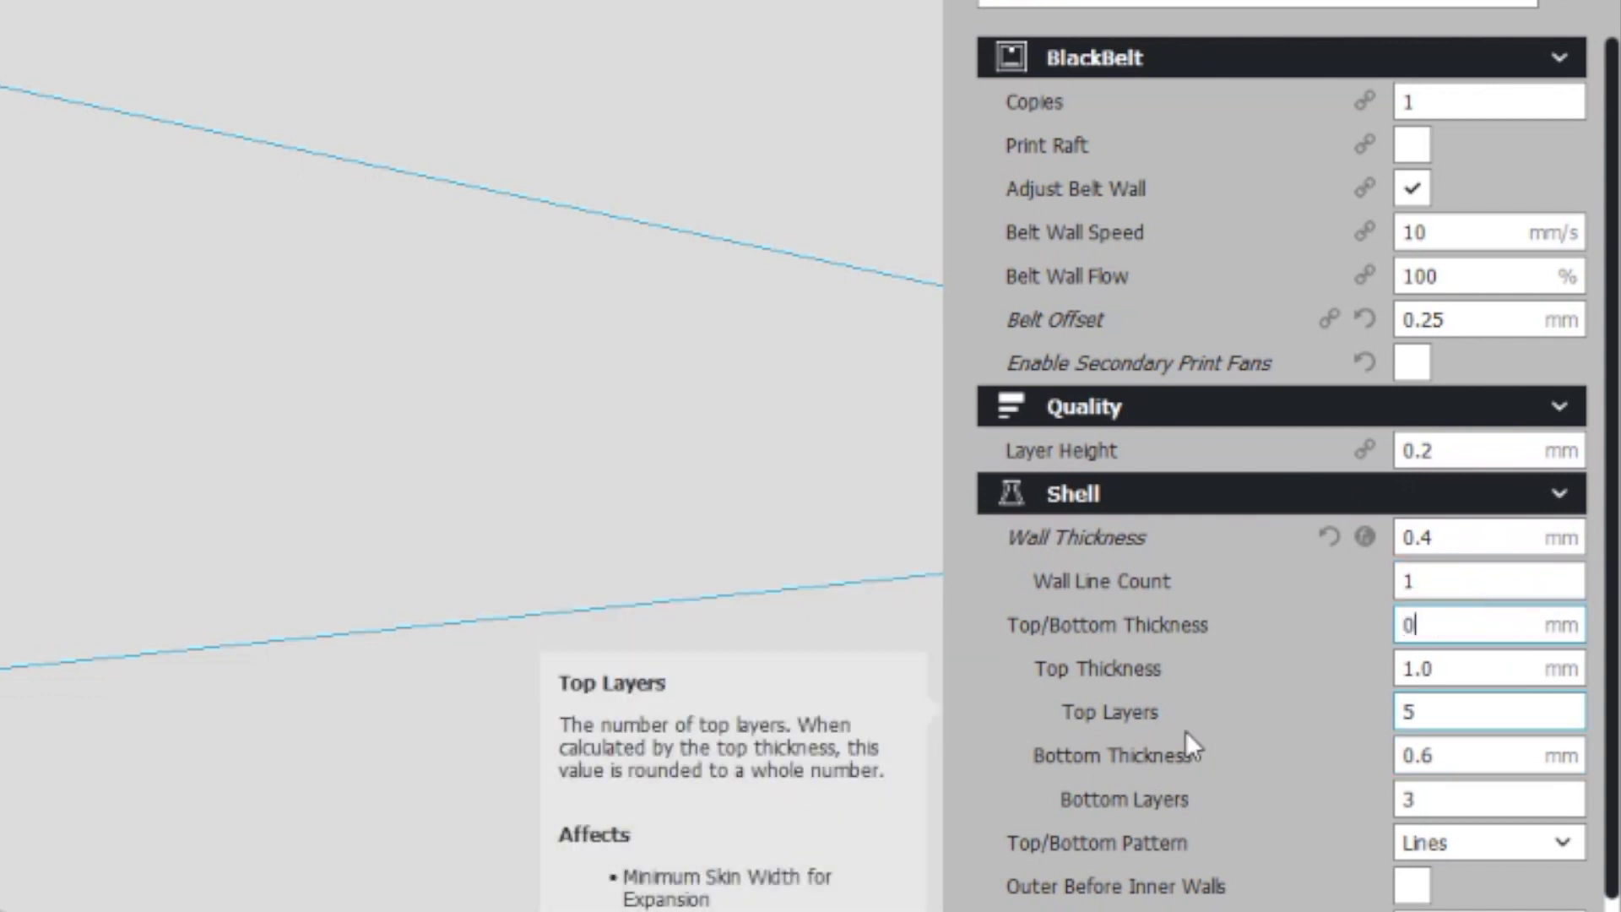
{"action": "type", "text": "4"}
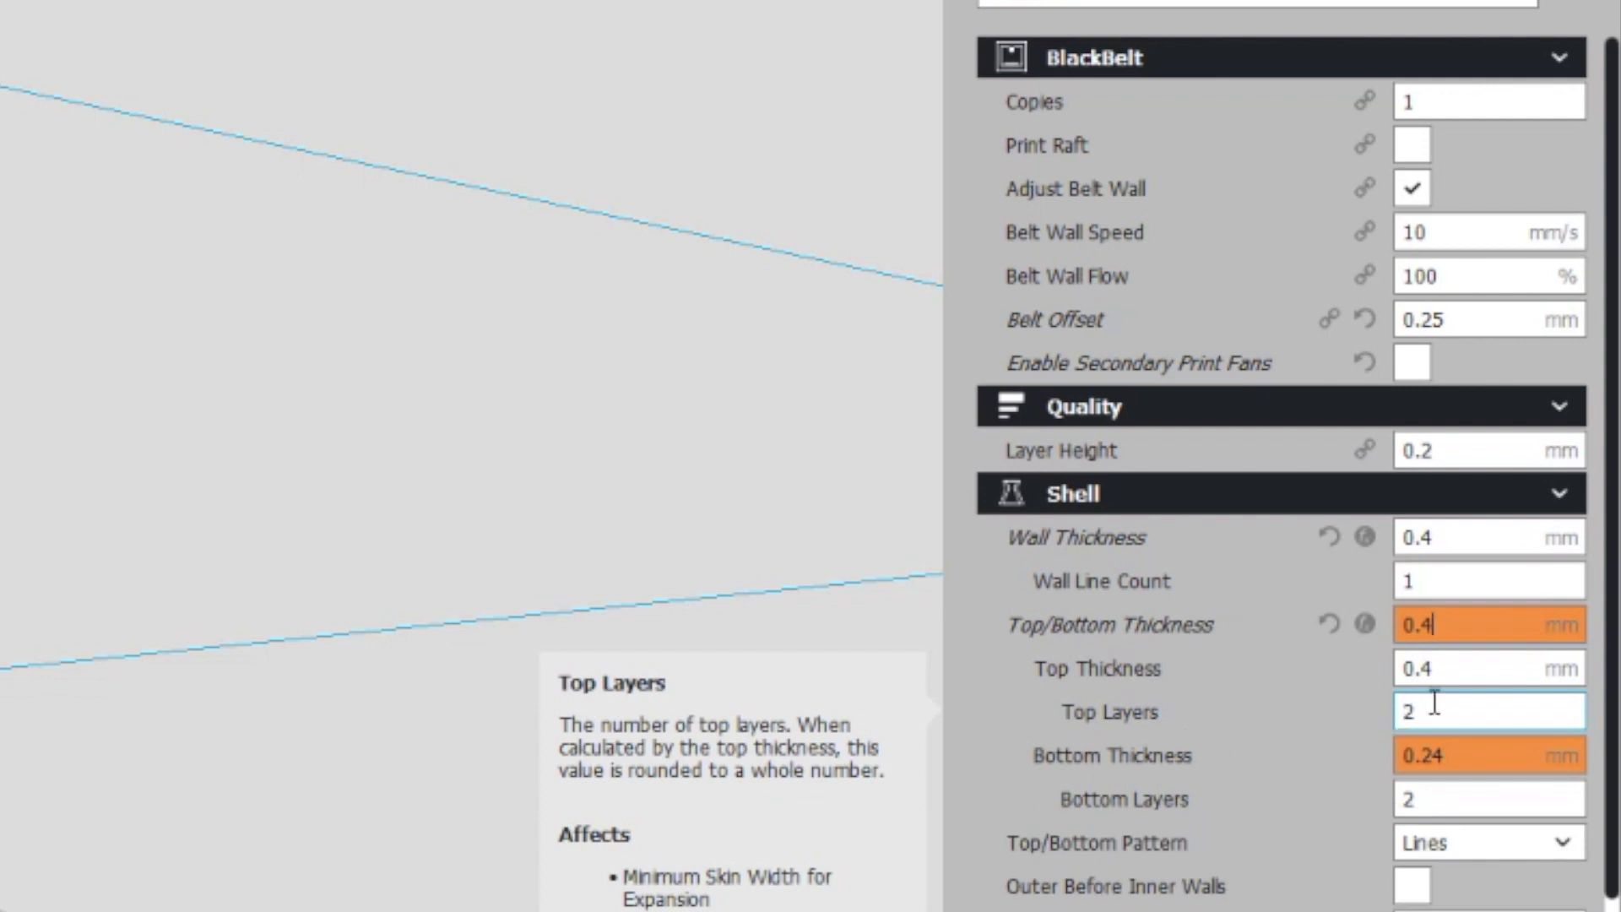
{"action": "left_click", "coordinate": [1465, 671]}
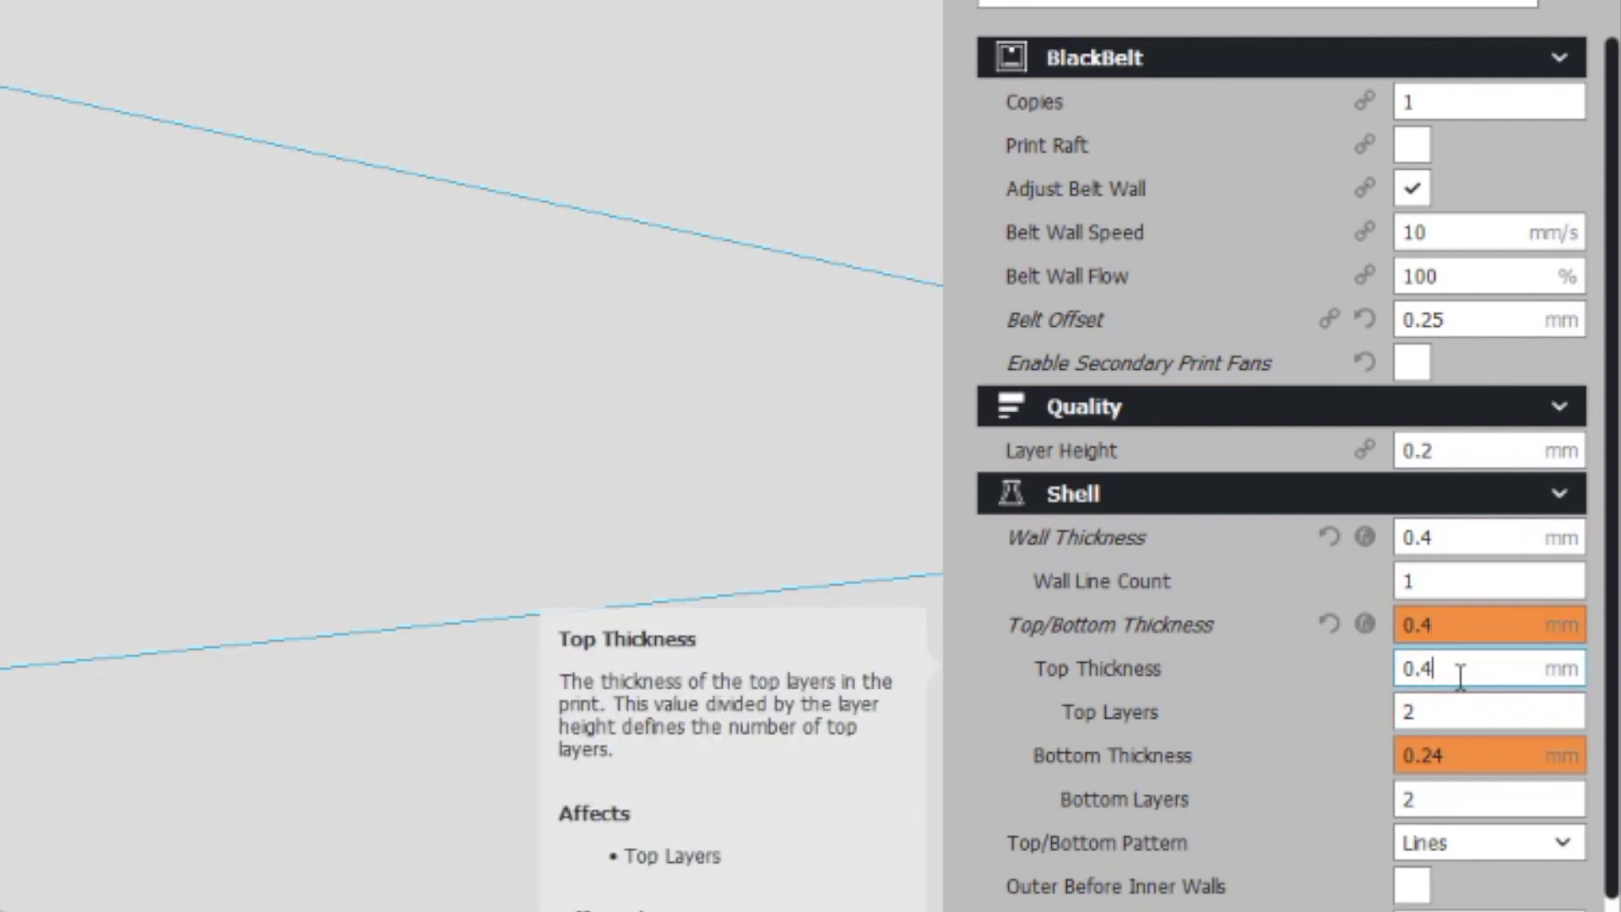
{"action": "left_click_drag", "start_coordinate": [1462, 749], "coordinate": [1364, 747]}
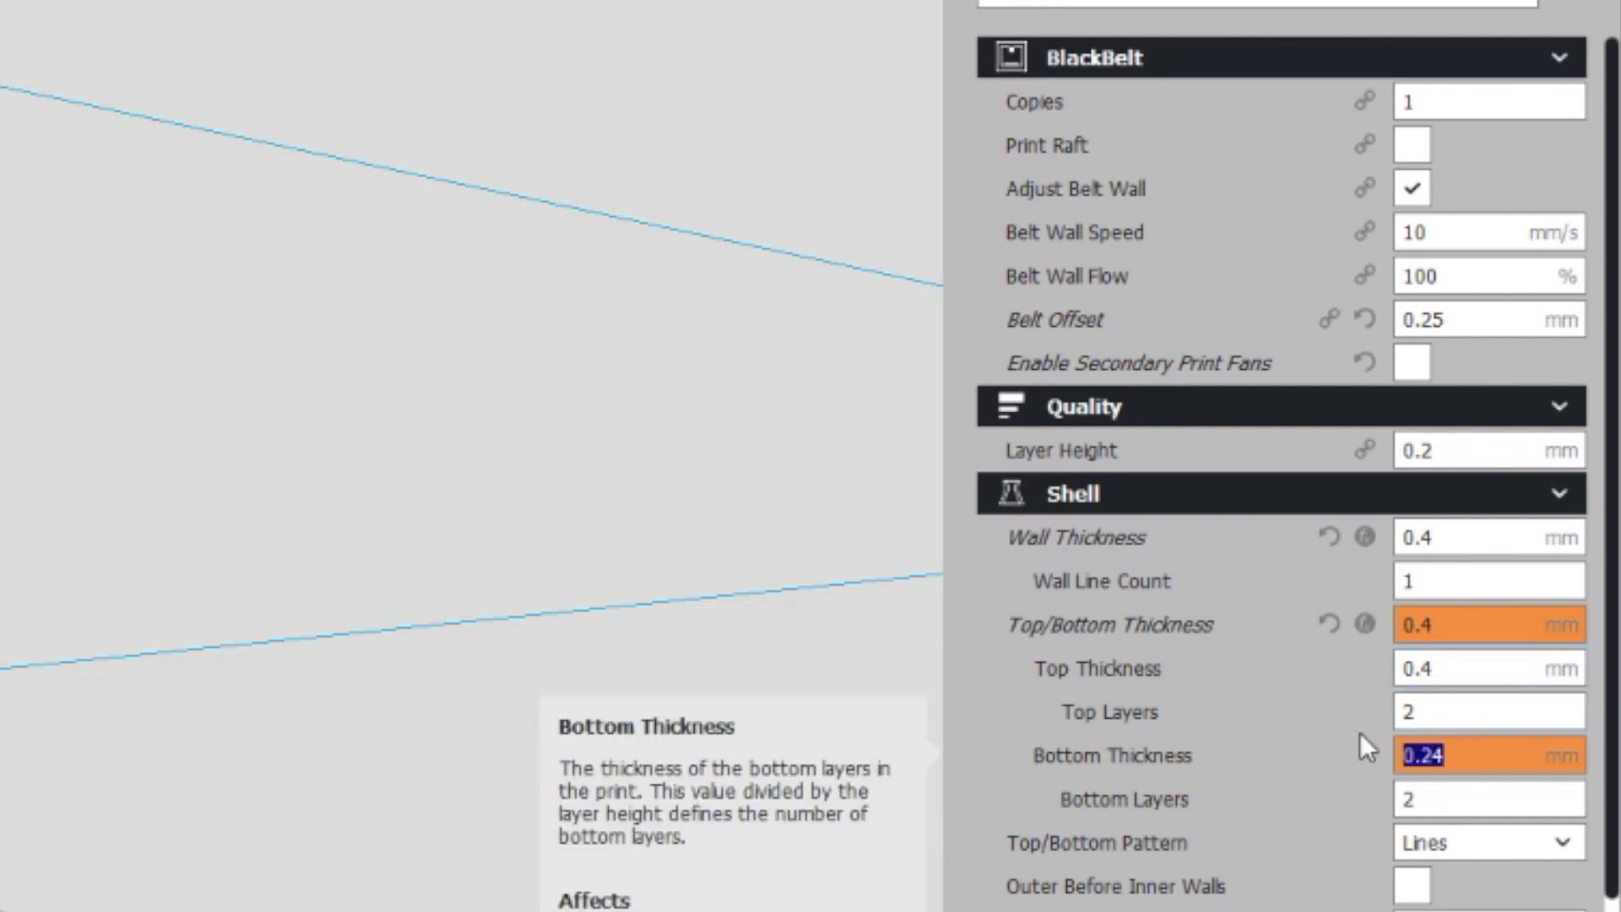
{"action": "type", "text": "0.4"}
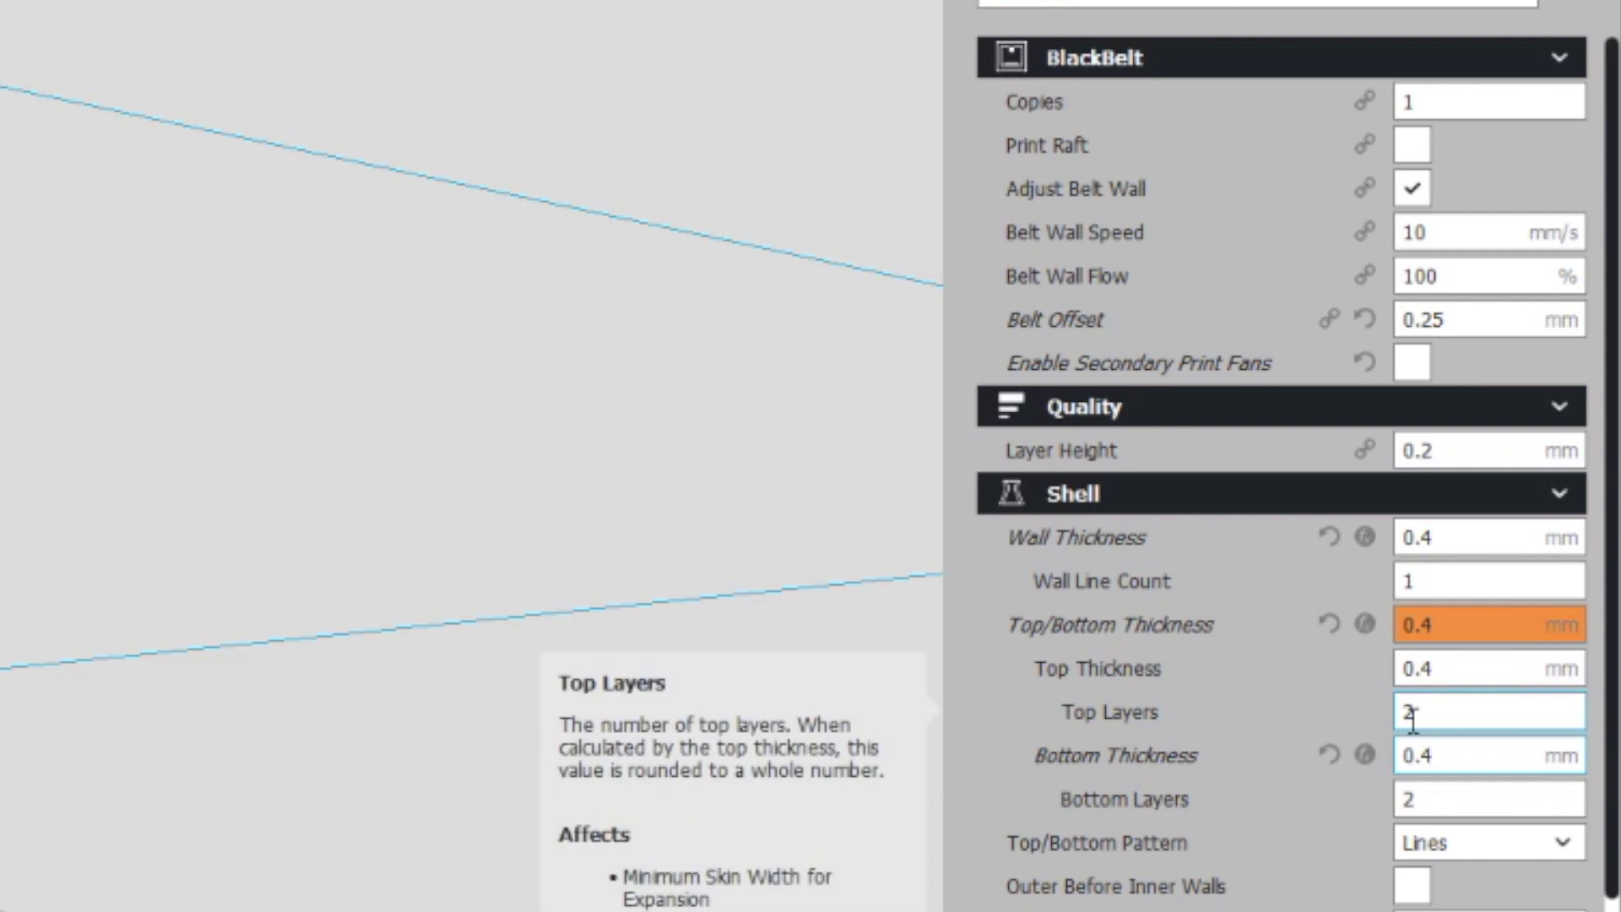
{"action": "left_click", "coordinate": [1460, 706]}
{"action": "left_click", "coordinate": [1449, 709]}
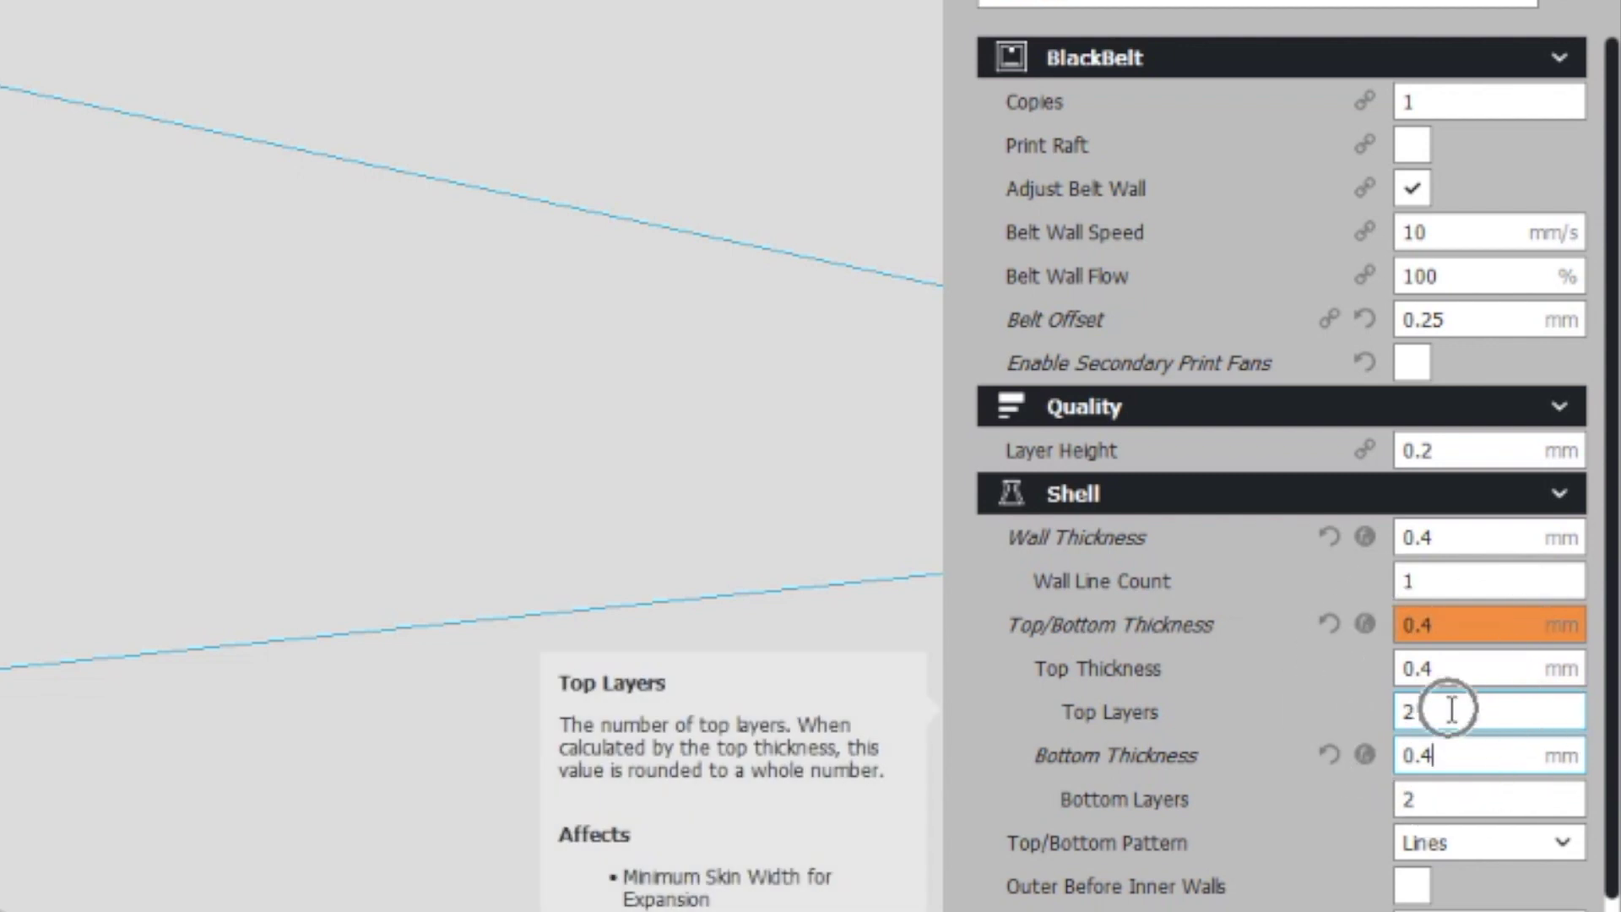
{"action": "left_click", "coordinate": [1445, 803]}
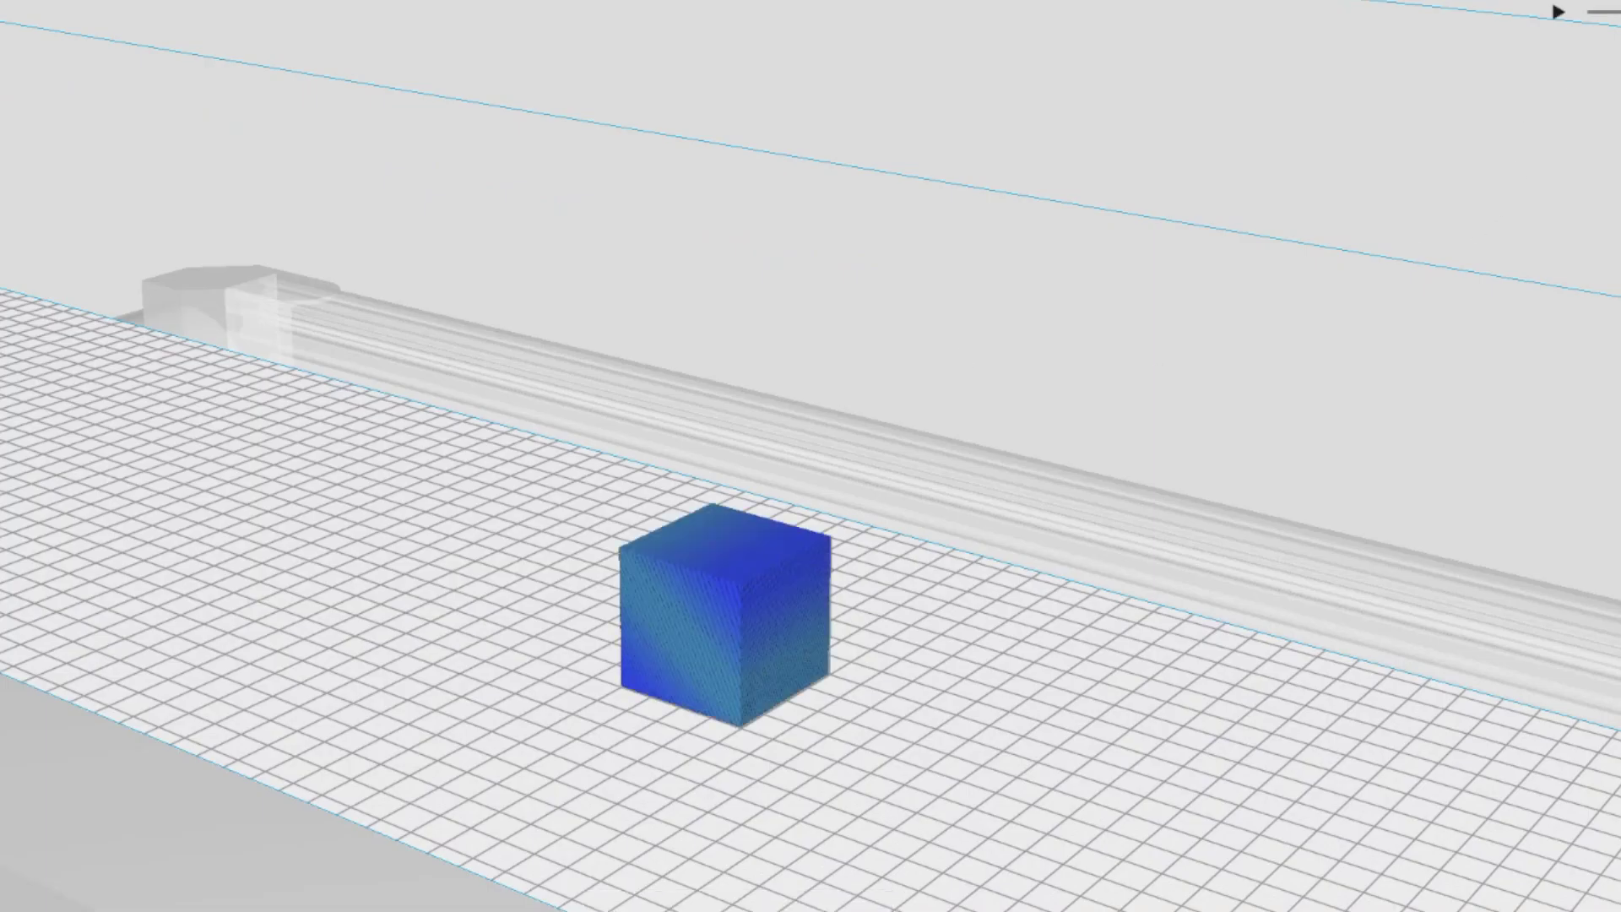
- Enter a new Bottom Layers value in the Shell section
{"action": "scroll", "coordinate": [912, 264], "scroll_direction": "up", "scroll_amount": 10}
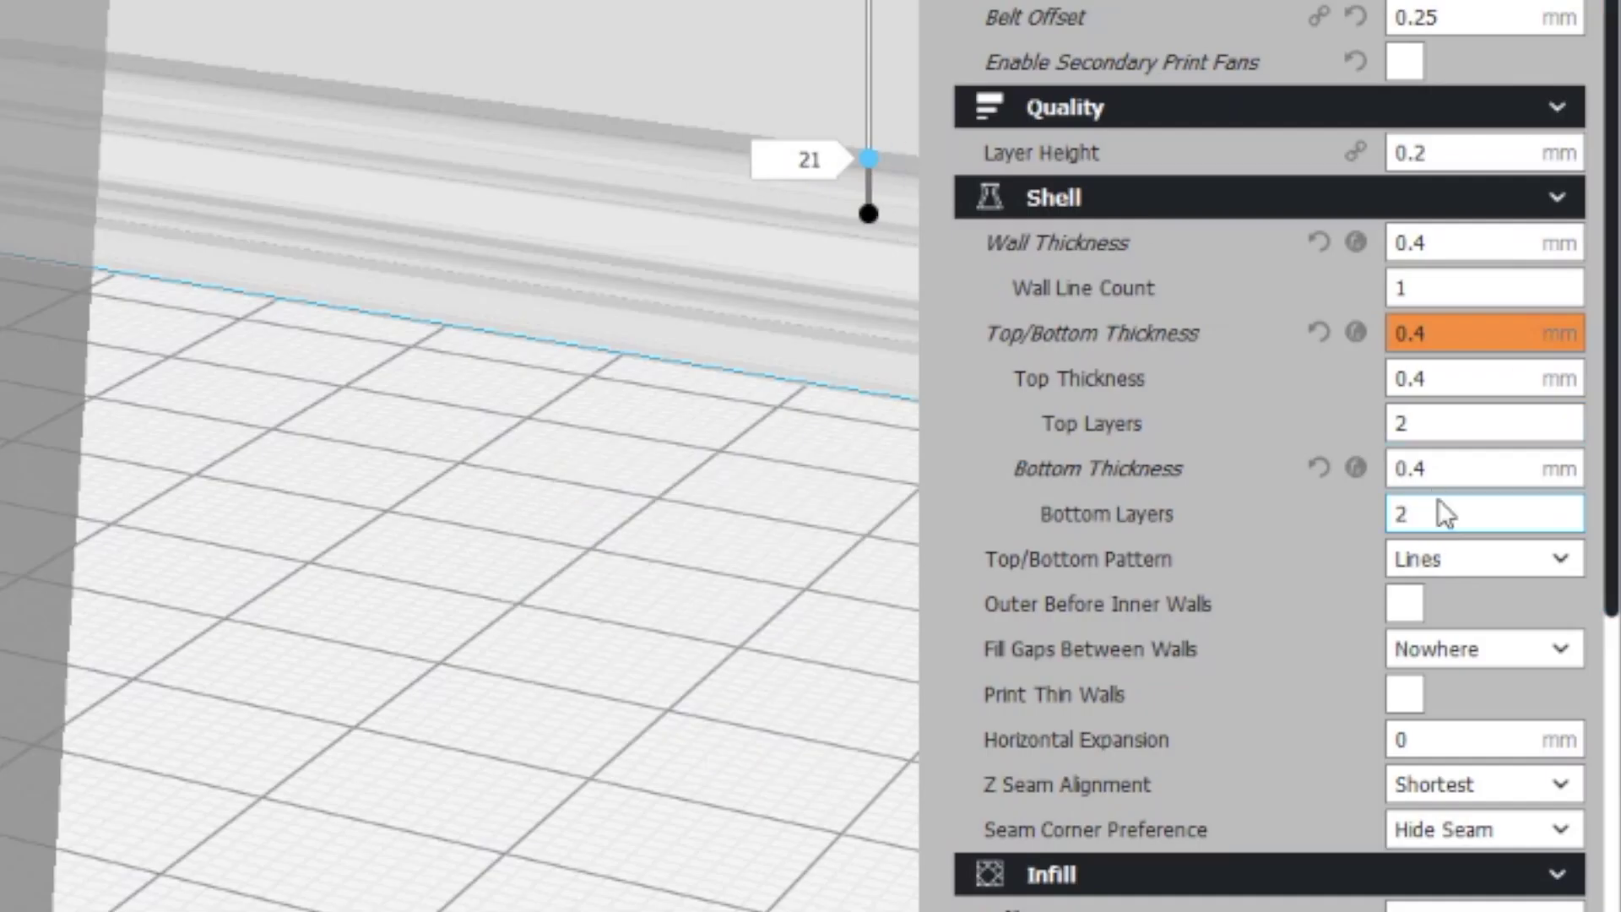
{"action": "double_click", "coordinate": [1400, 515]}
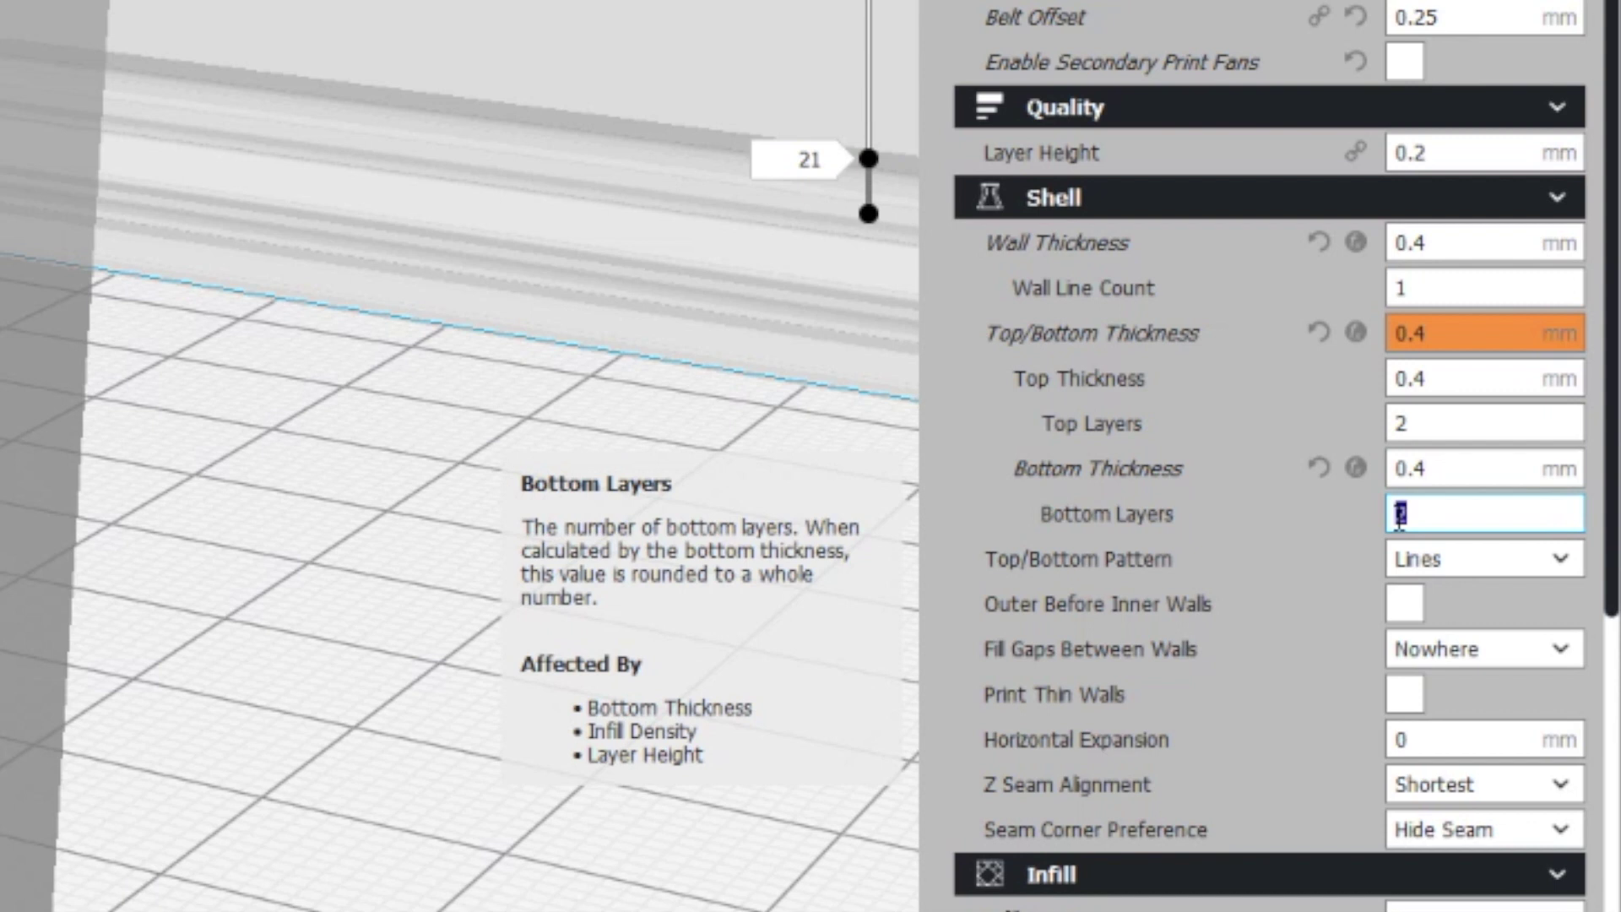
{"action": "type", "text": "15"}
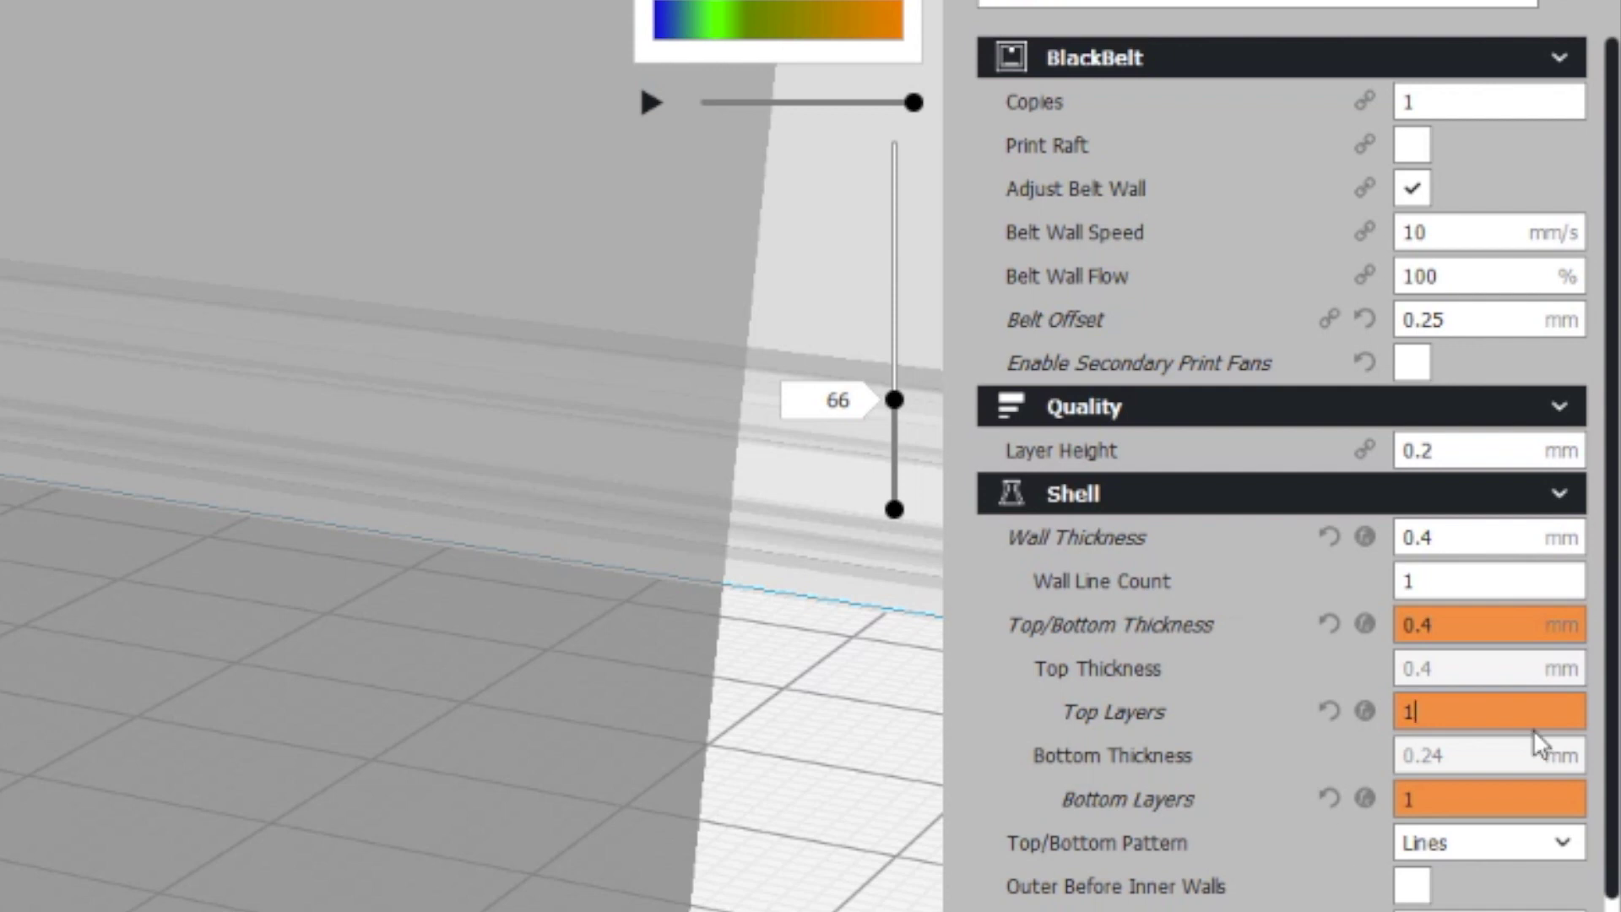
{"action": "mouse_move", "coordinate": [1459, 540]}
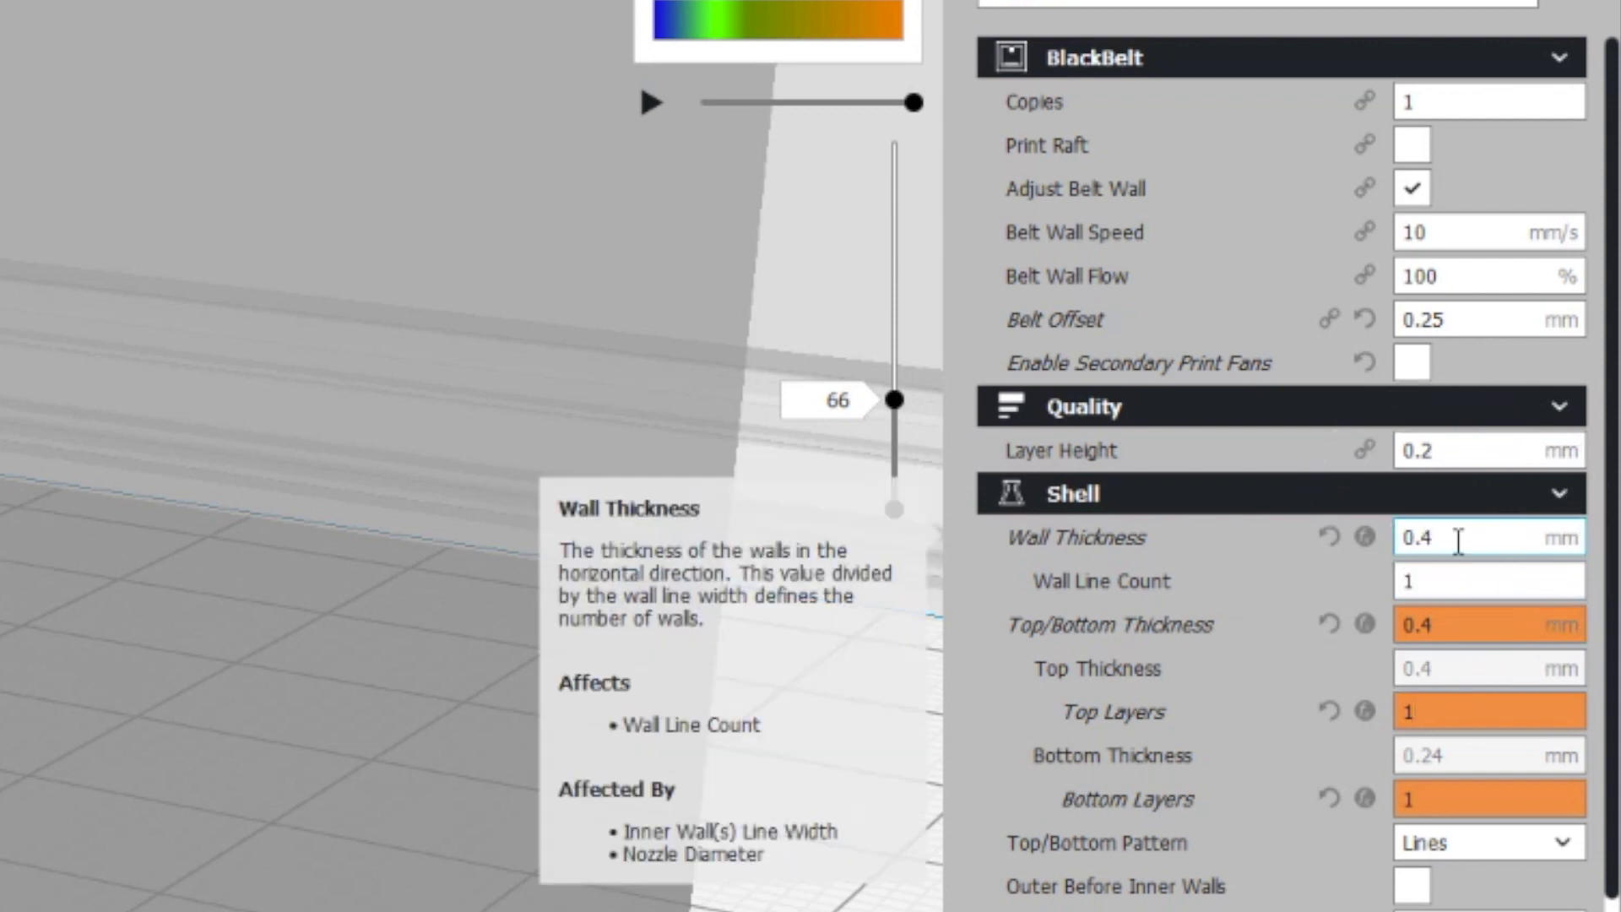
{"action": "mouse_move", "coordinate": [1154, 848]}
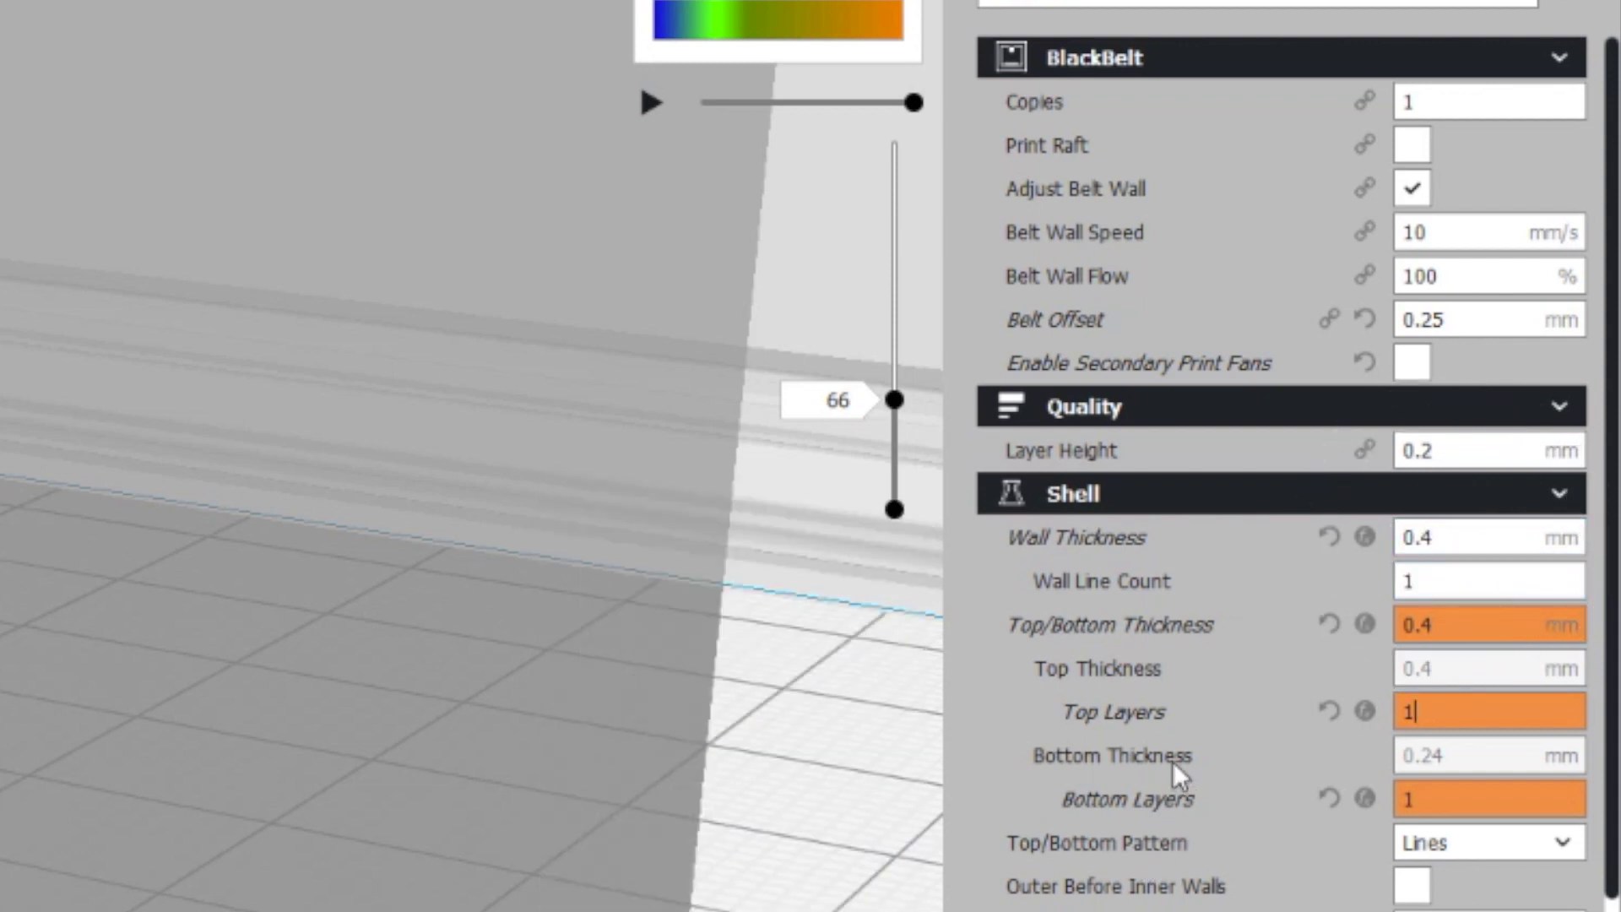
{"action": "mouse_move", "coordinate": [1173, 762]}
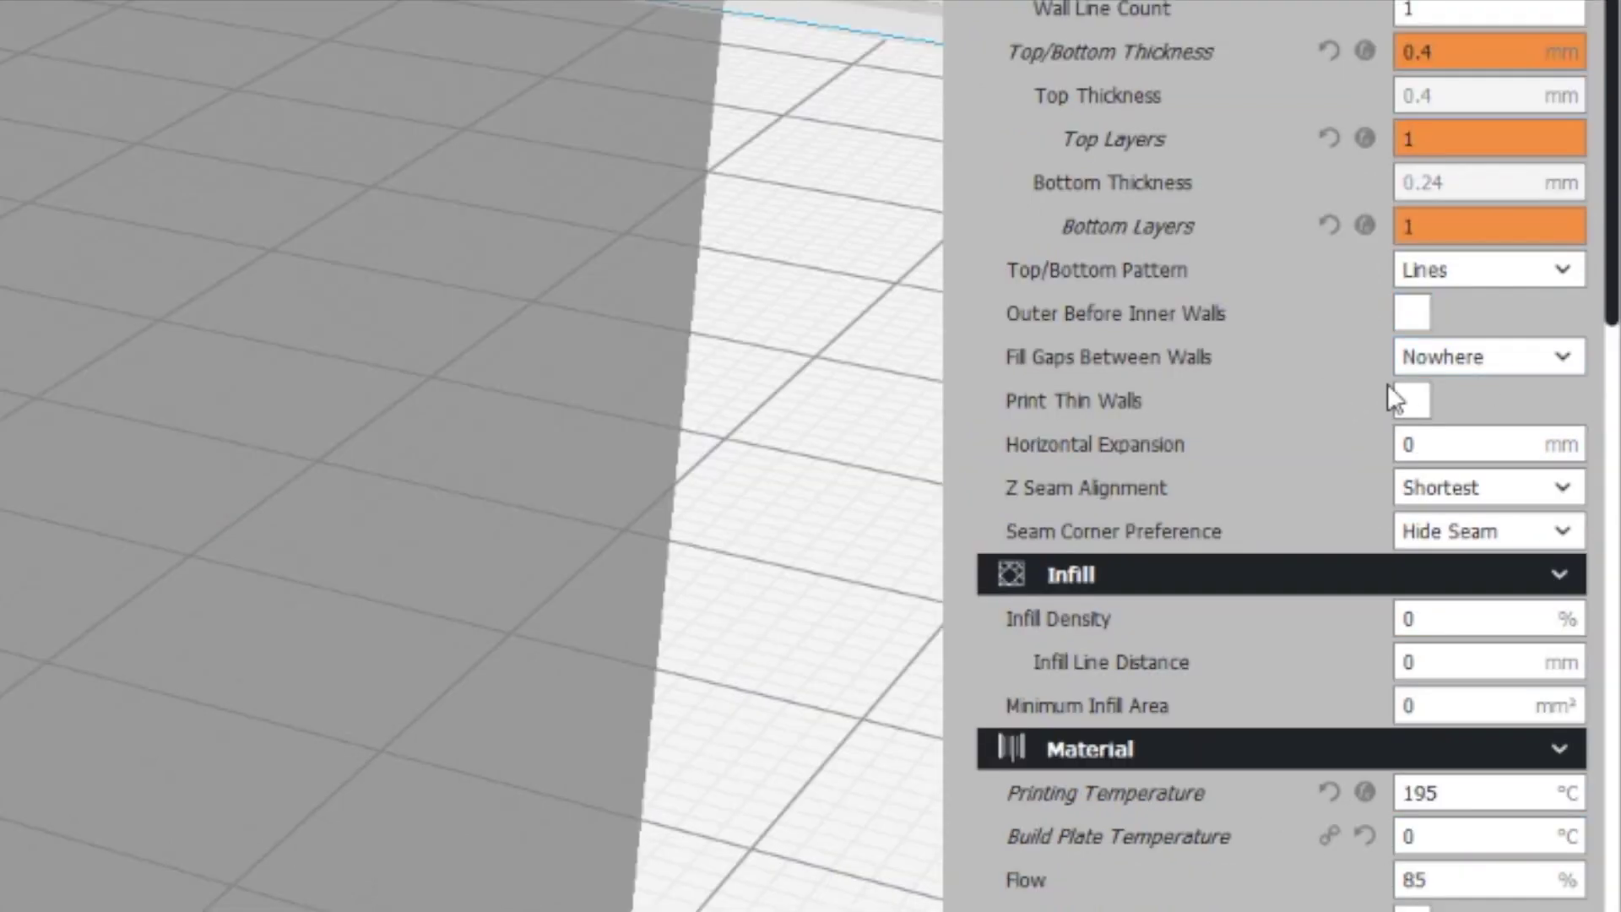
- Scroll down to the Material section and inspect the Flow setting at 85%
{"action": "scroll", "coordinate": [1346, 473], "scroll_direction": "down", "scroll_amount": 3}
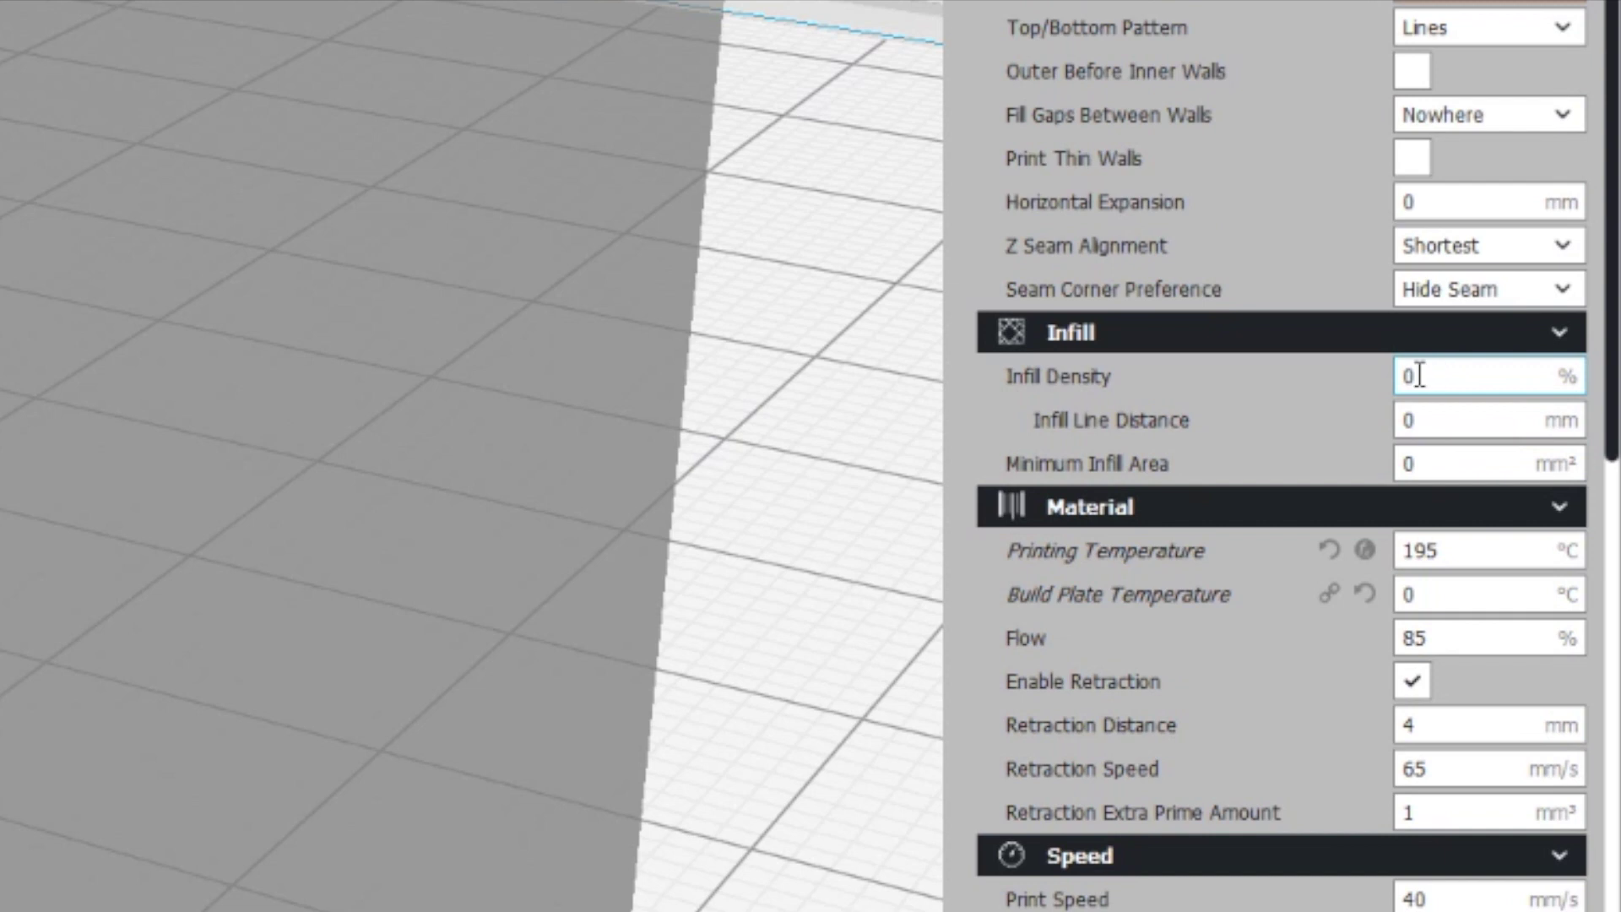
{"action": "scroll", "coordinate": [1430, 377], "scroll_direction": "down", "scroll_amount": 6}
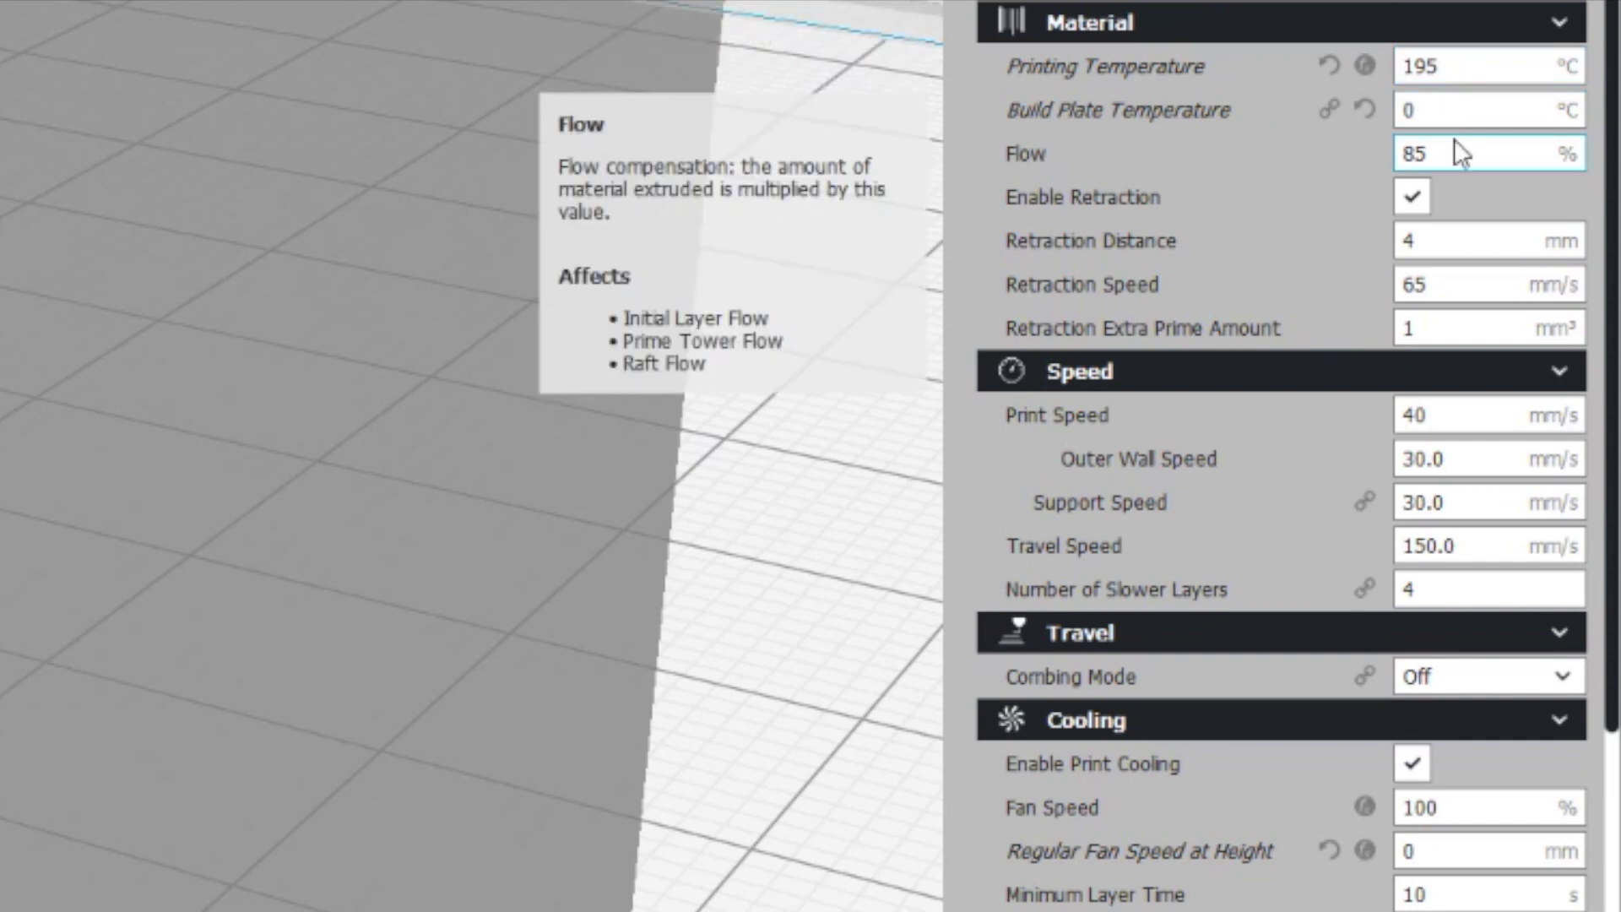
{"action": "left_click", "coordinate": [1447, 150]}
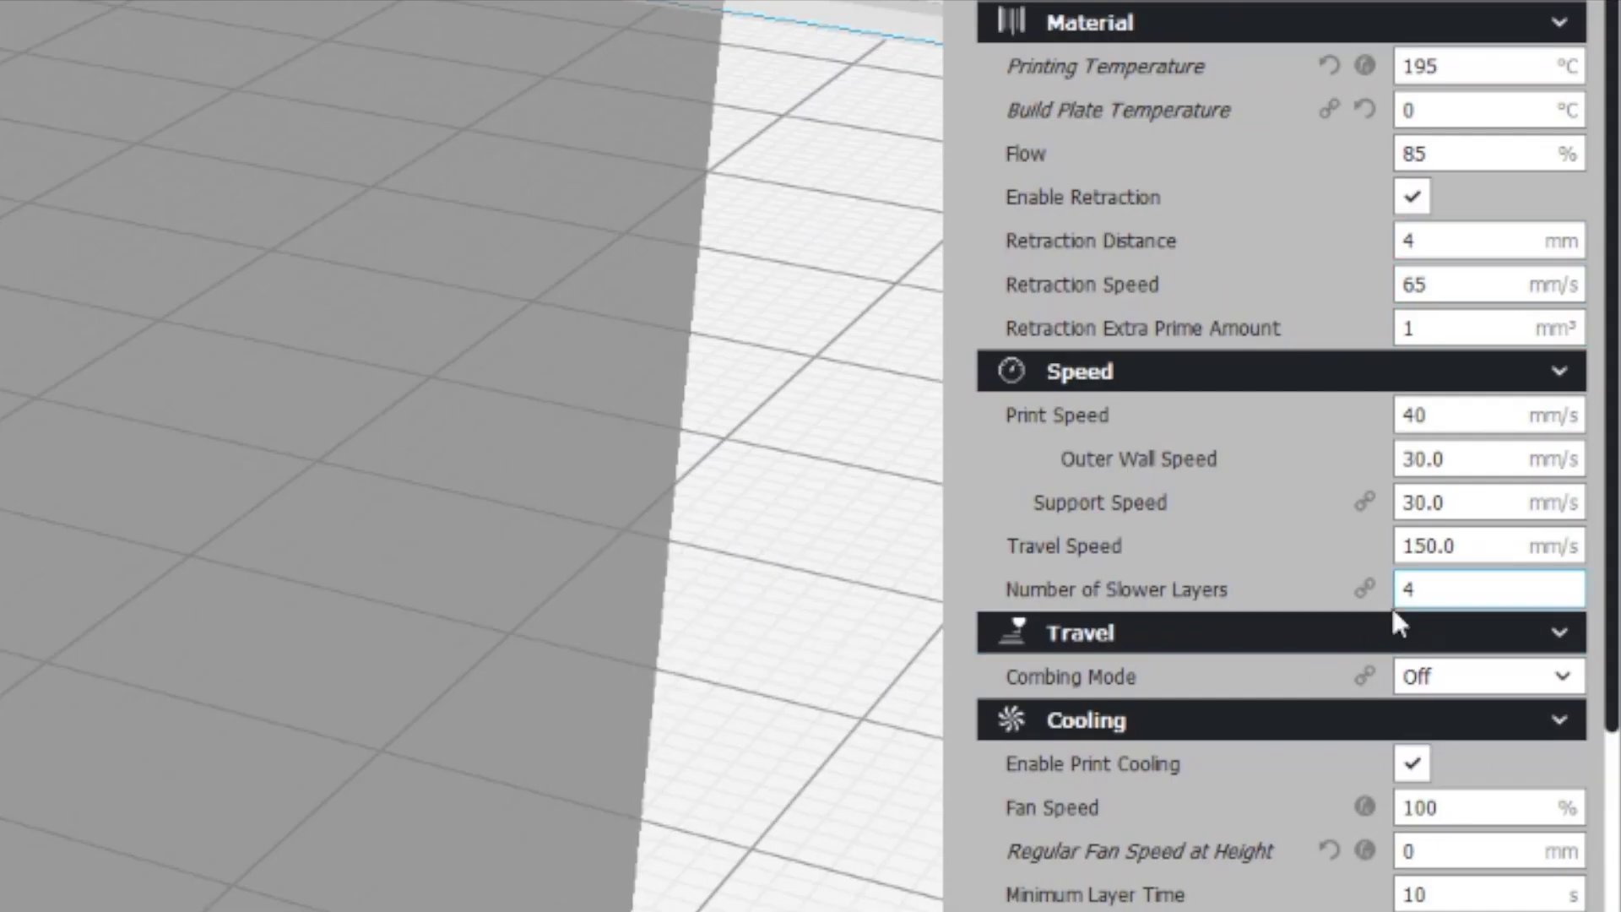
- Change Flow from 85% to 100% and Retraction Distance from 4 to 5 mm
{"action": "left_click", "coordinate": [1443, 150]}
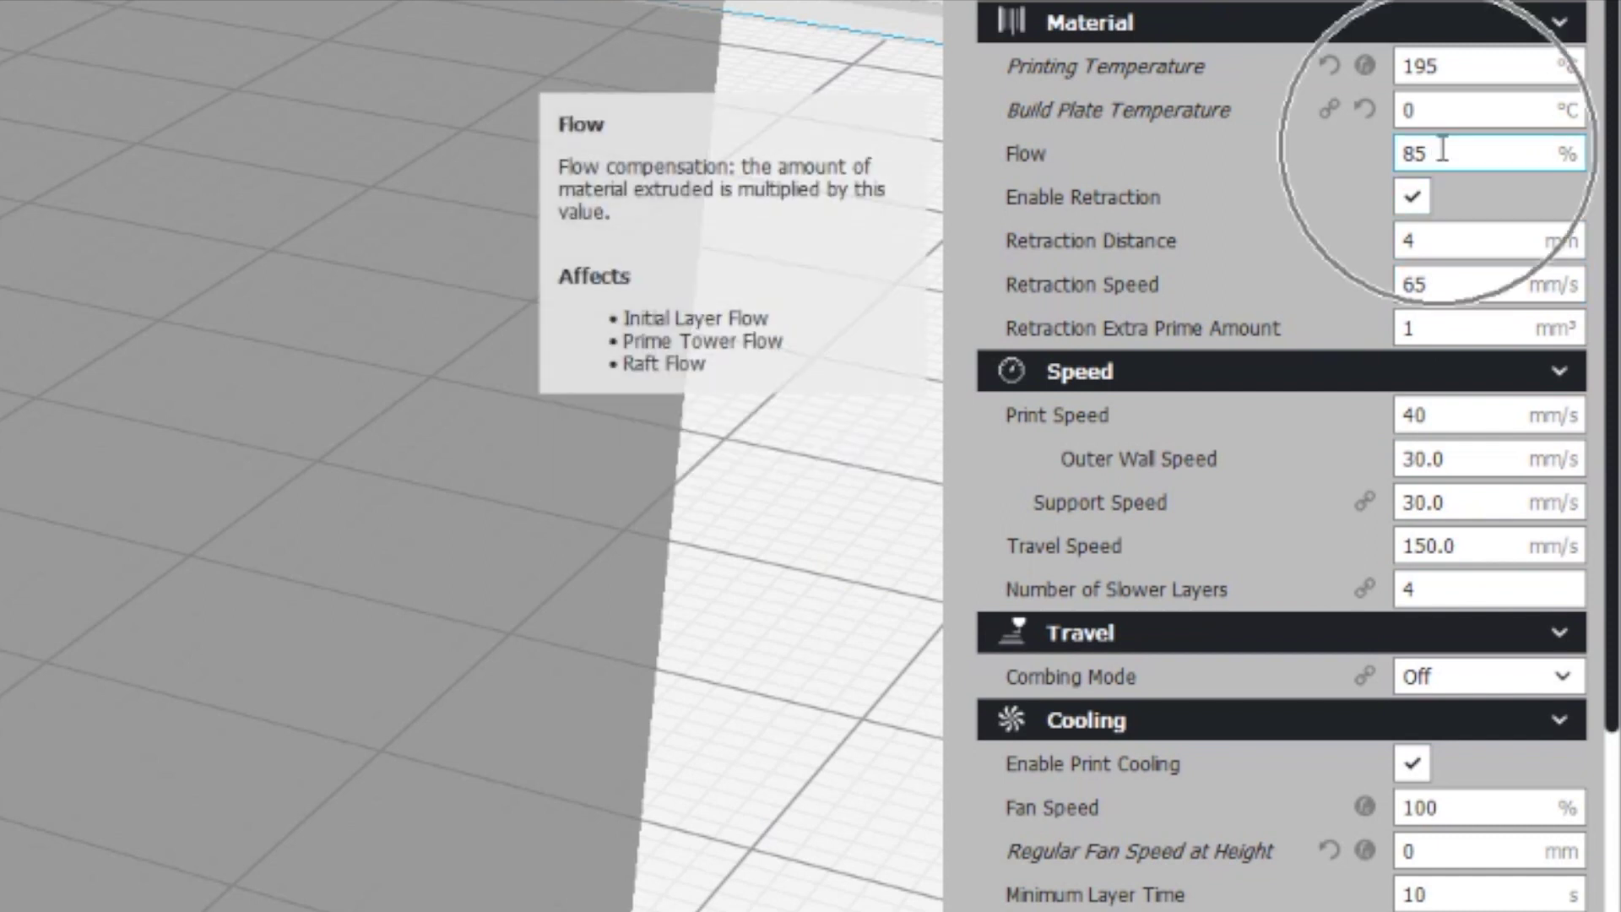
{"action": "double_click", "coordinate": [1443, 149]}
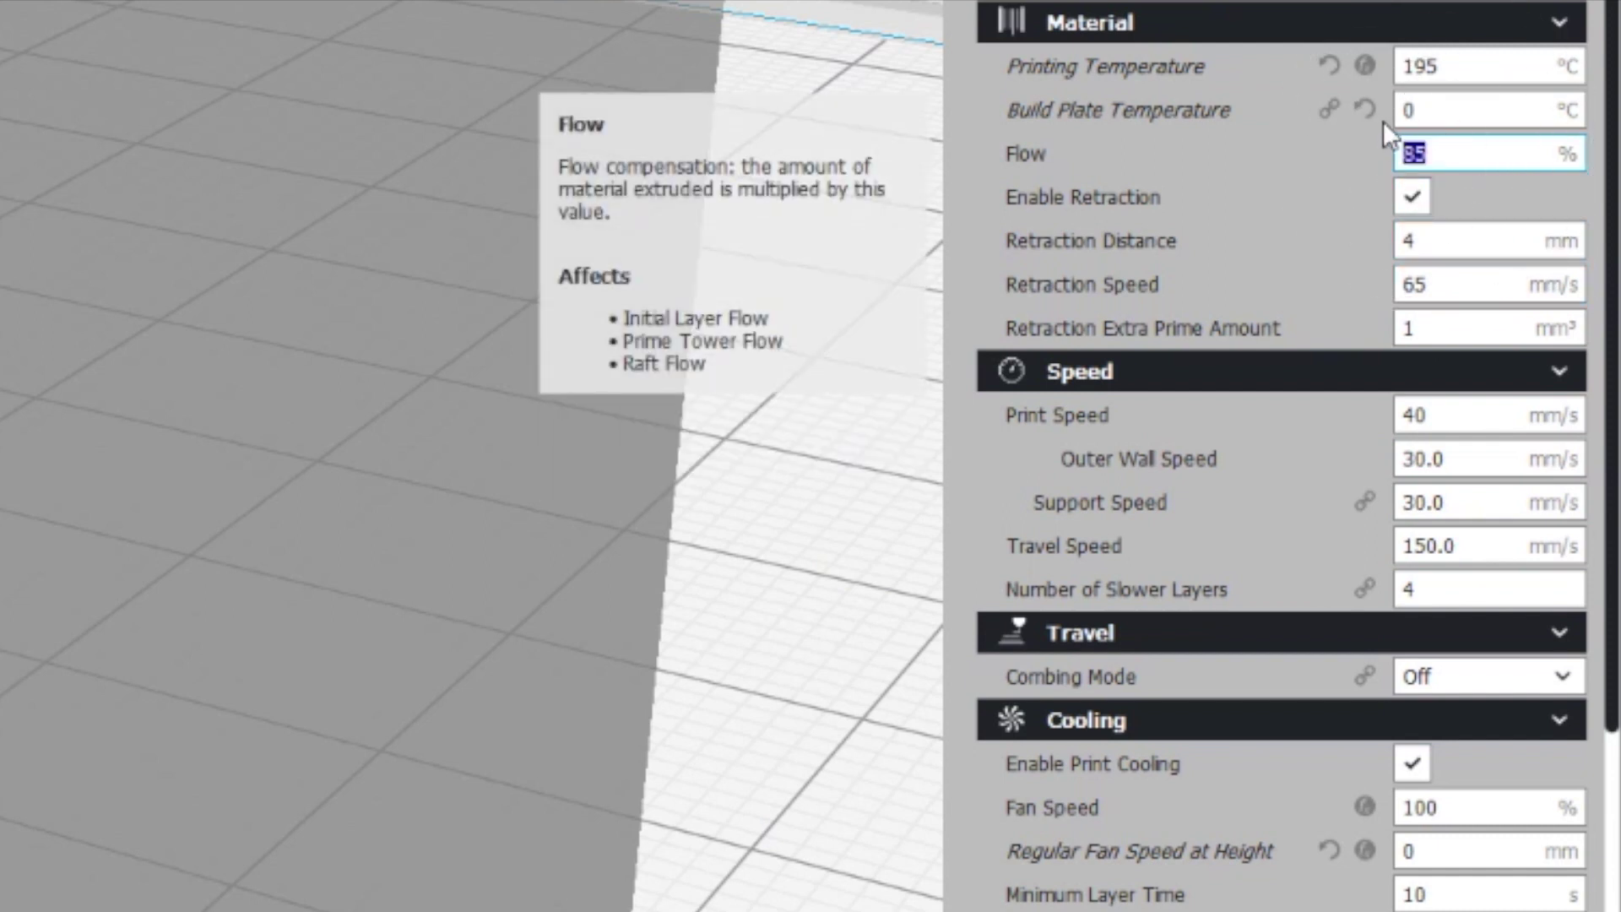
{"action": "type", "text": "100"}
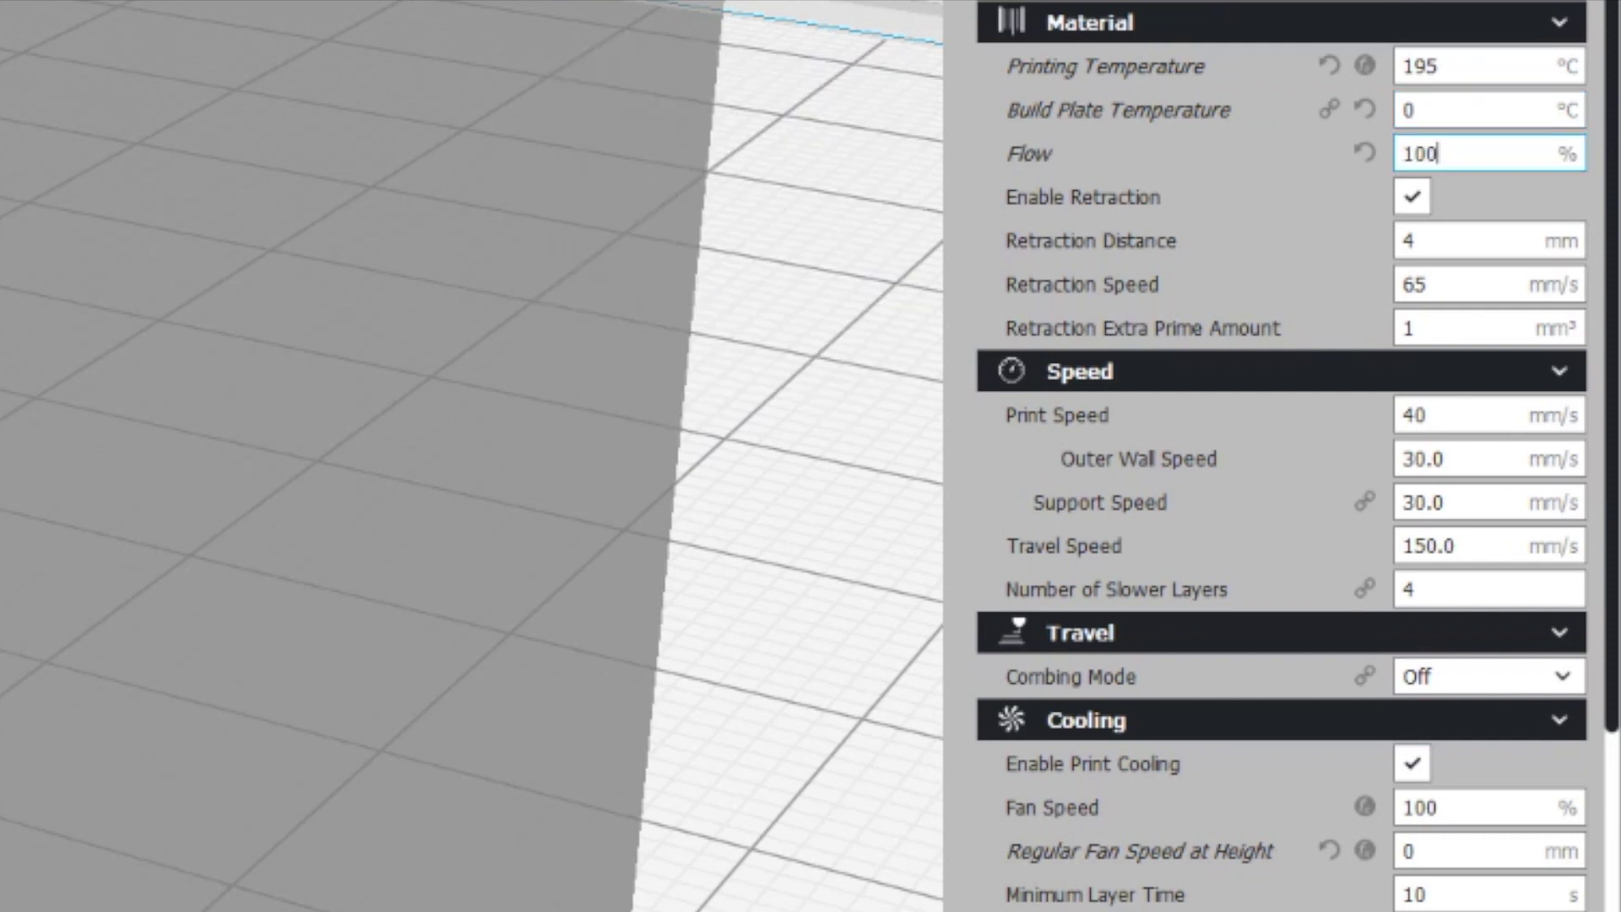
{"action": "left_click", "coordinate": [1412, 196]}
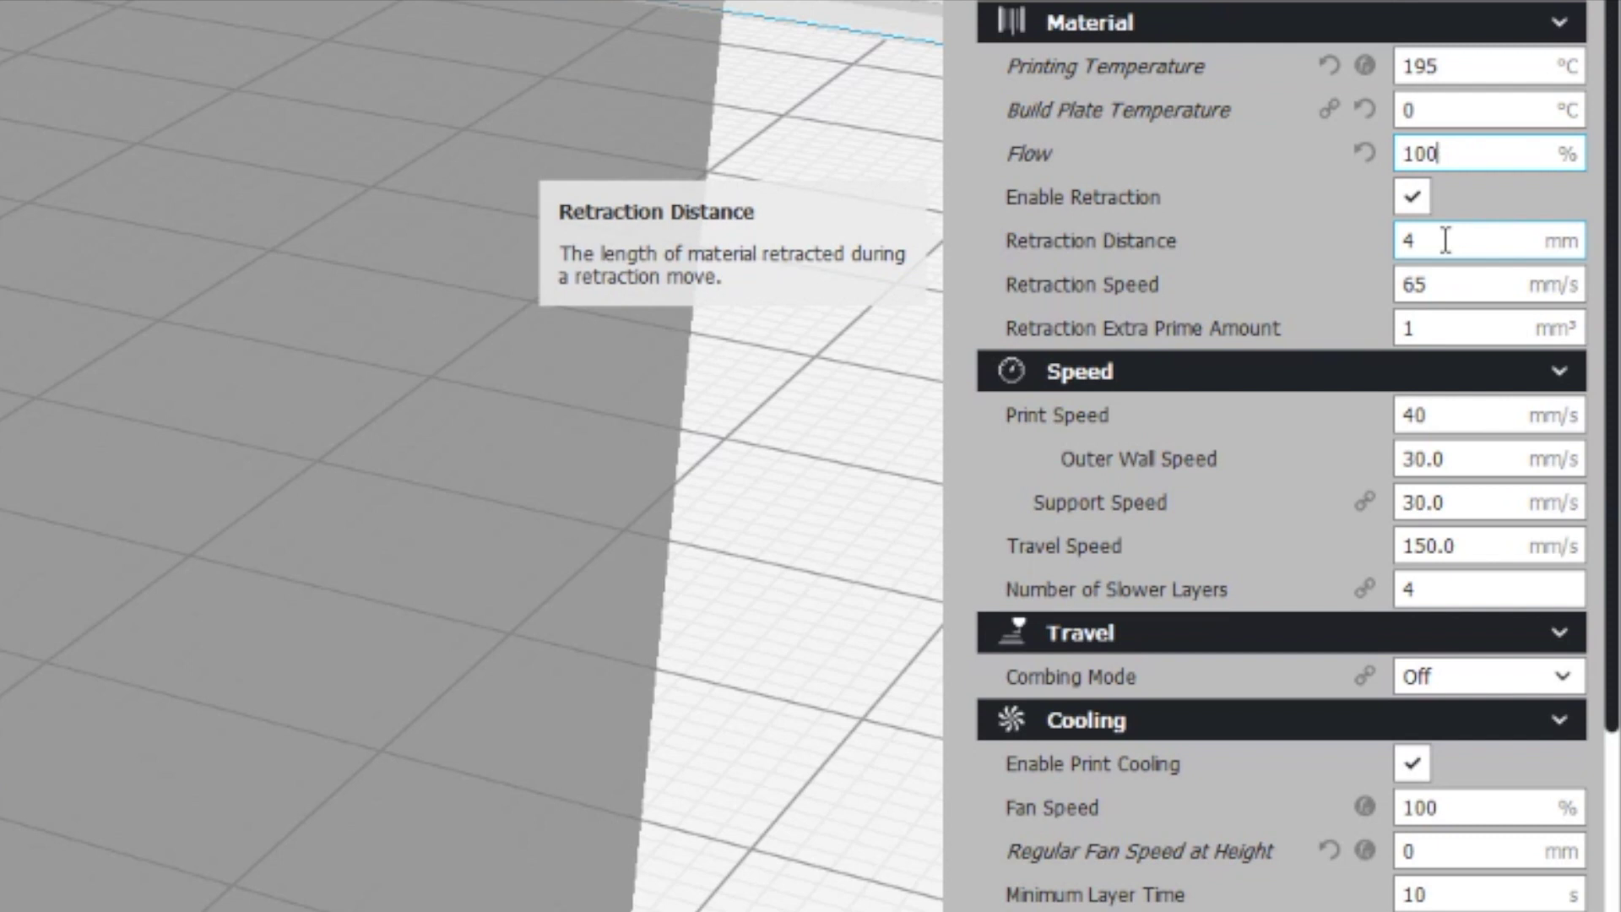
{"action": "left_click_drag", "start_coordinate": [1437, 238], "coordinate": [1388, 229]}
{"action": "type", "text": "5"}
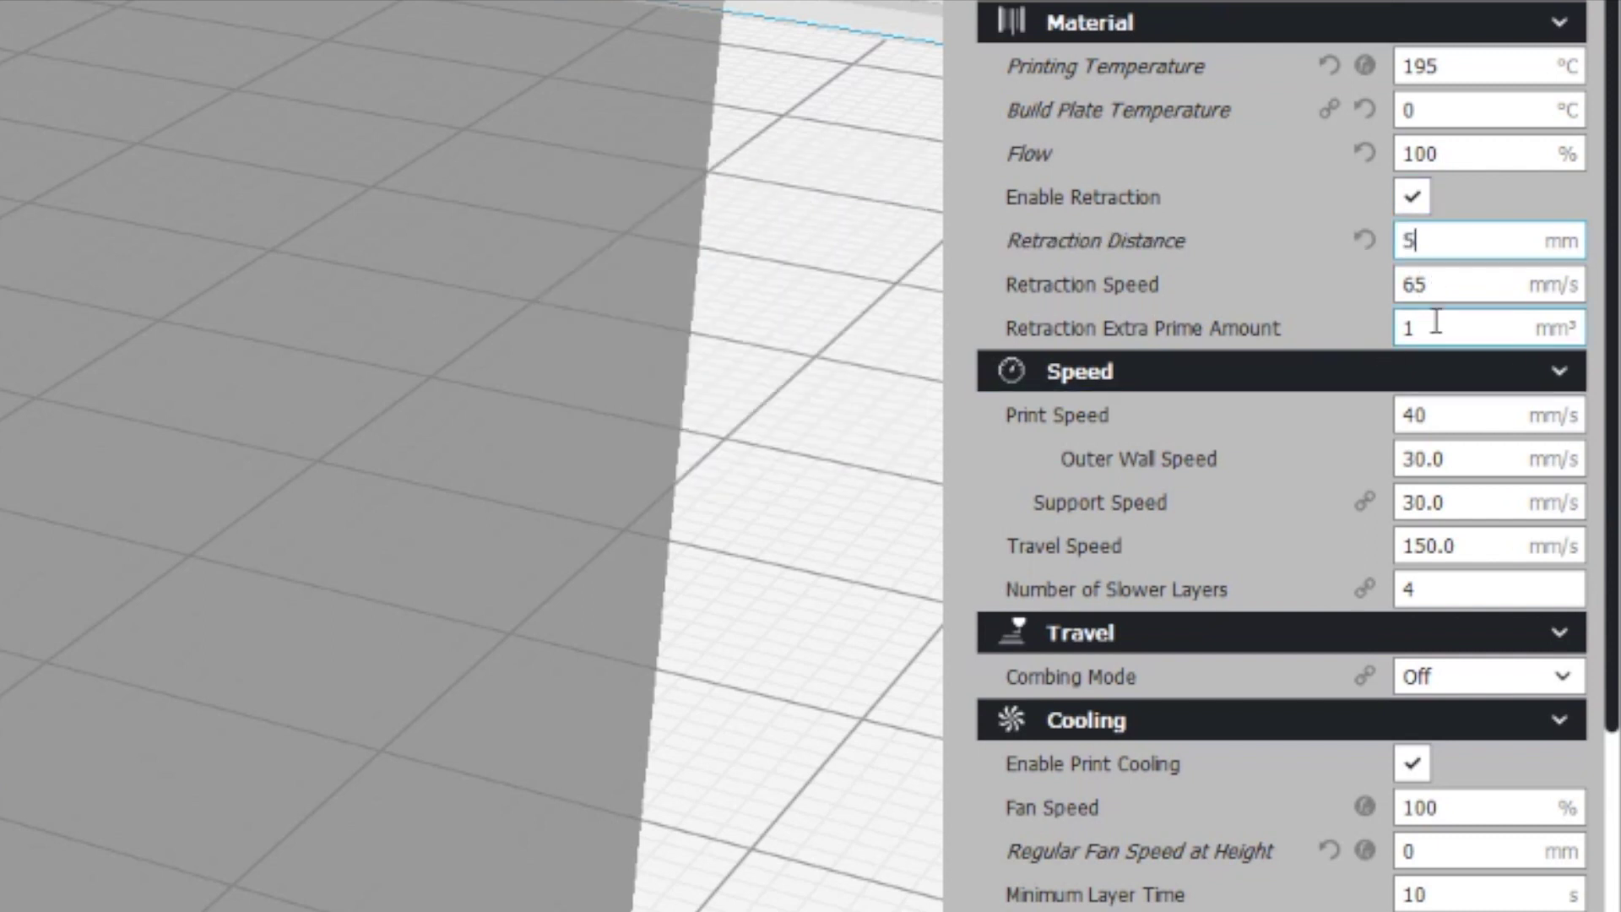
{"action": "scroll", "coordinate": [1264, 405], "scroll_direction": "down", "scroll_amount": 3}
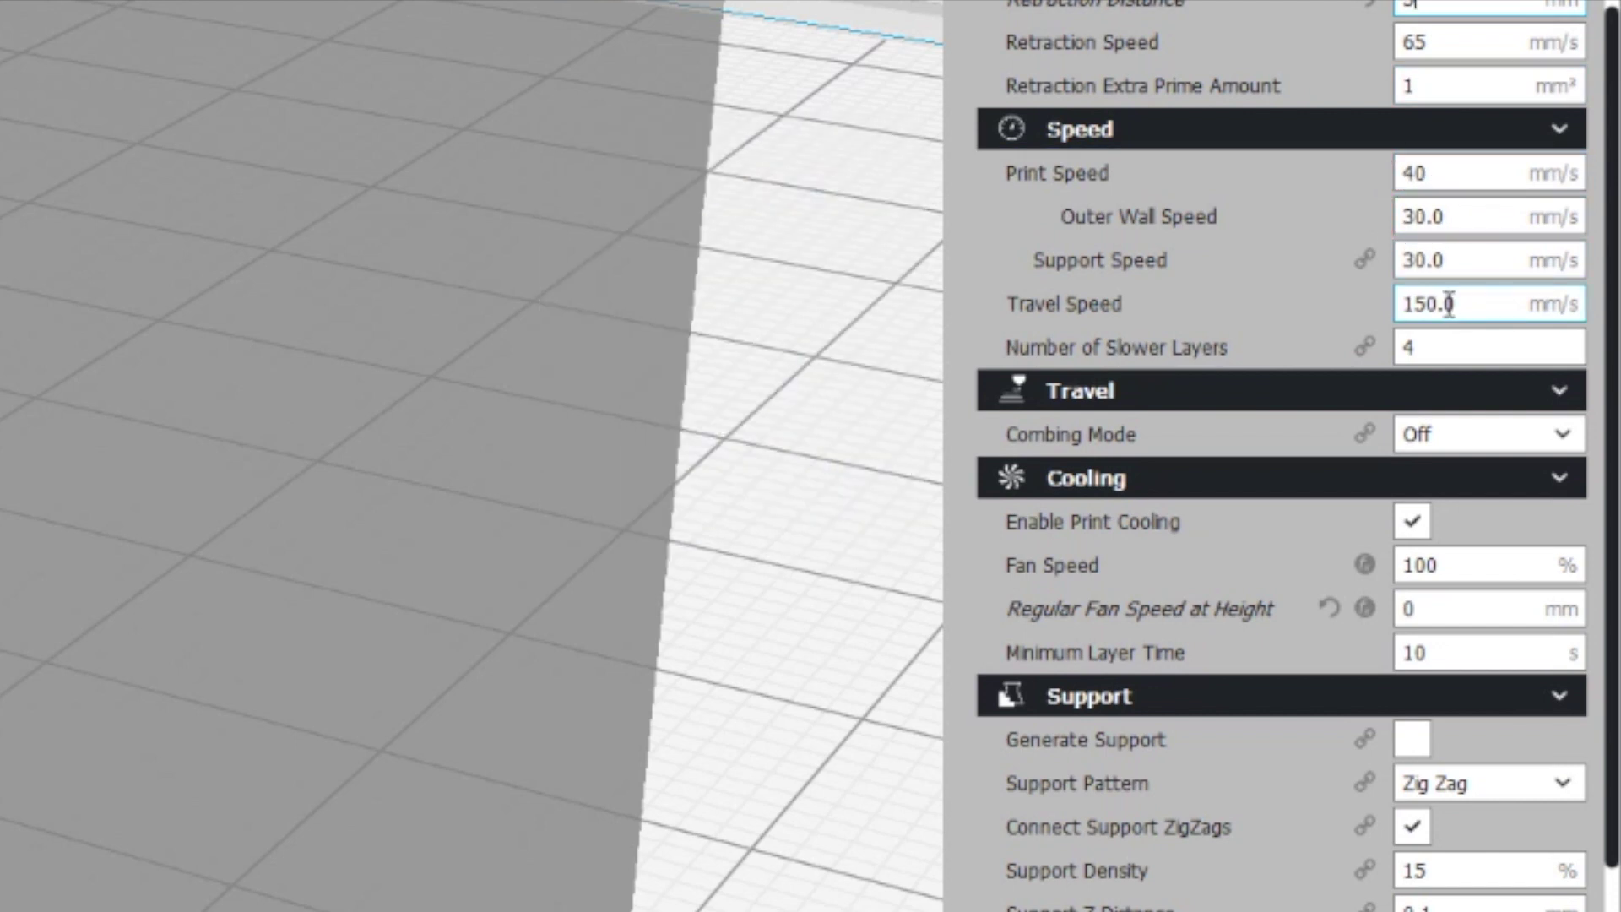
- Scroll the settings panel through Speed, Travel, Cooling and Support toward Special Modes
{"action": "scroll", "coordinate": [1415, 262], "scroll_direction": "down", "scroll_amount": 2}
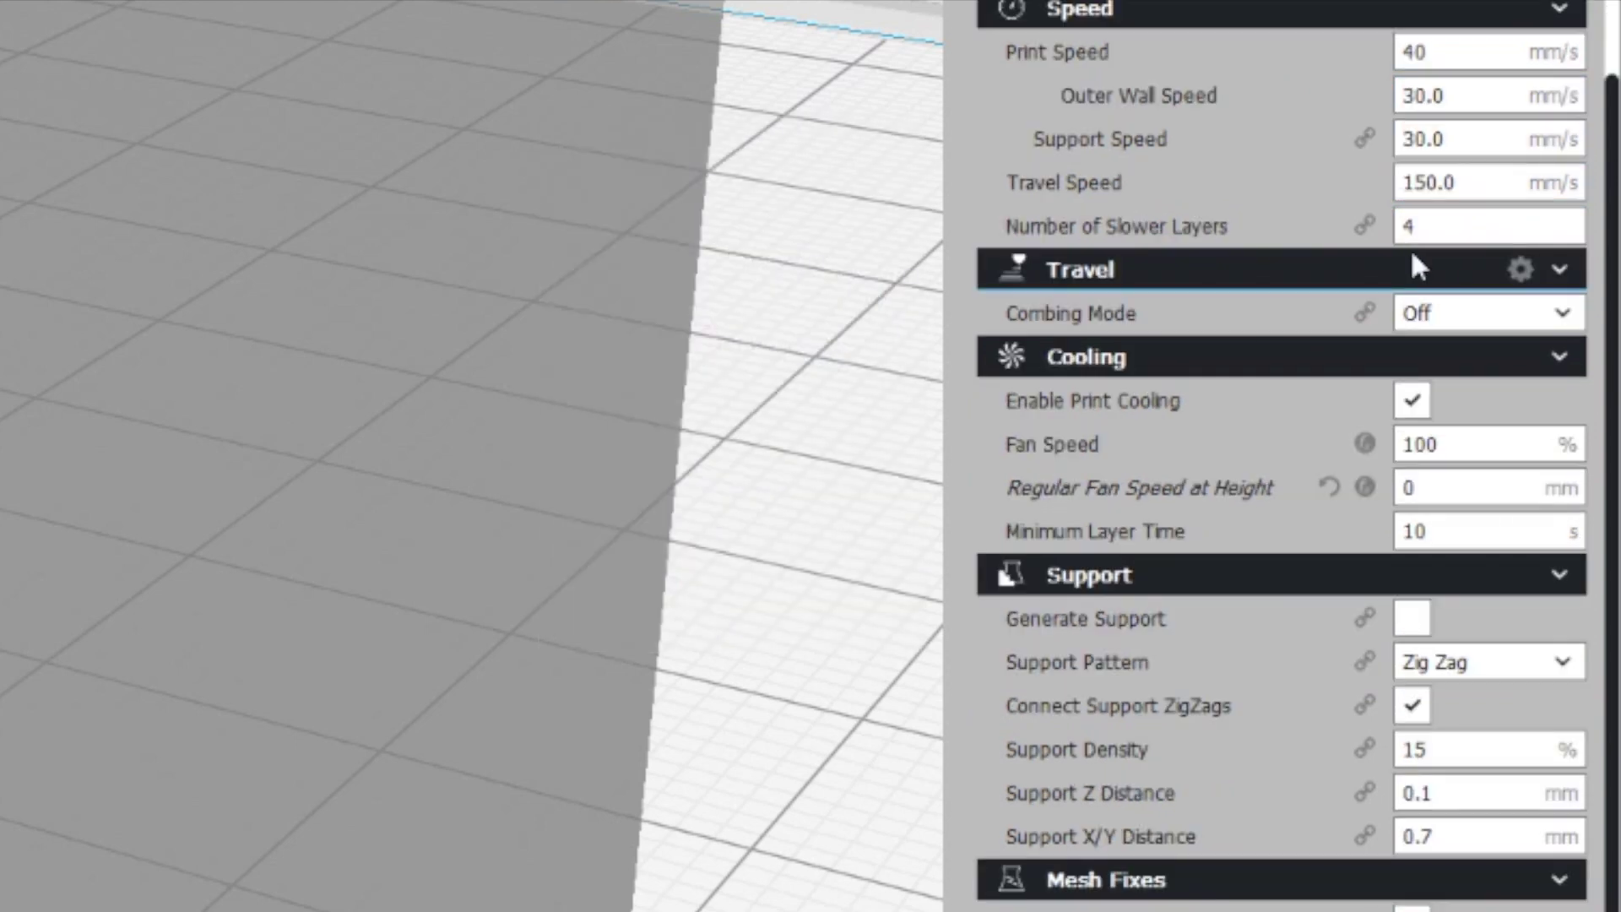
{"action": "scroll", "coordinate": [1376, 355], "scroll_direction": "down", "scroll_amount": 2}
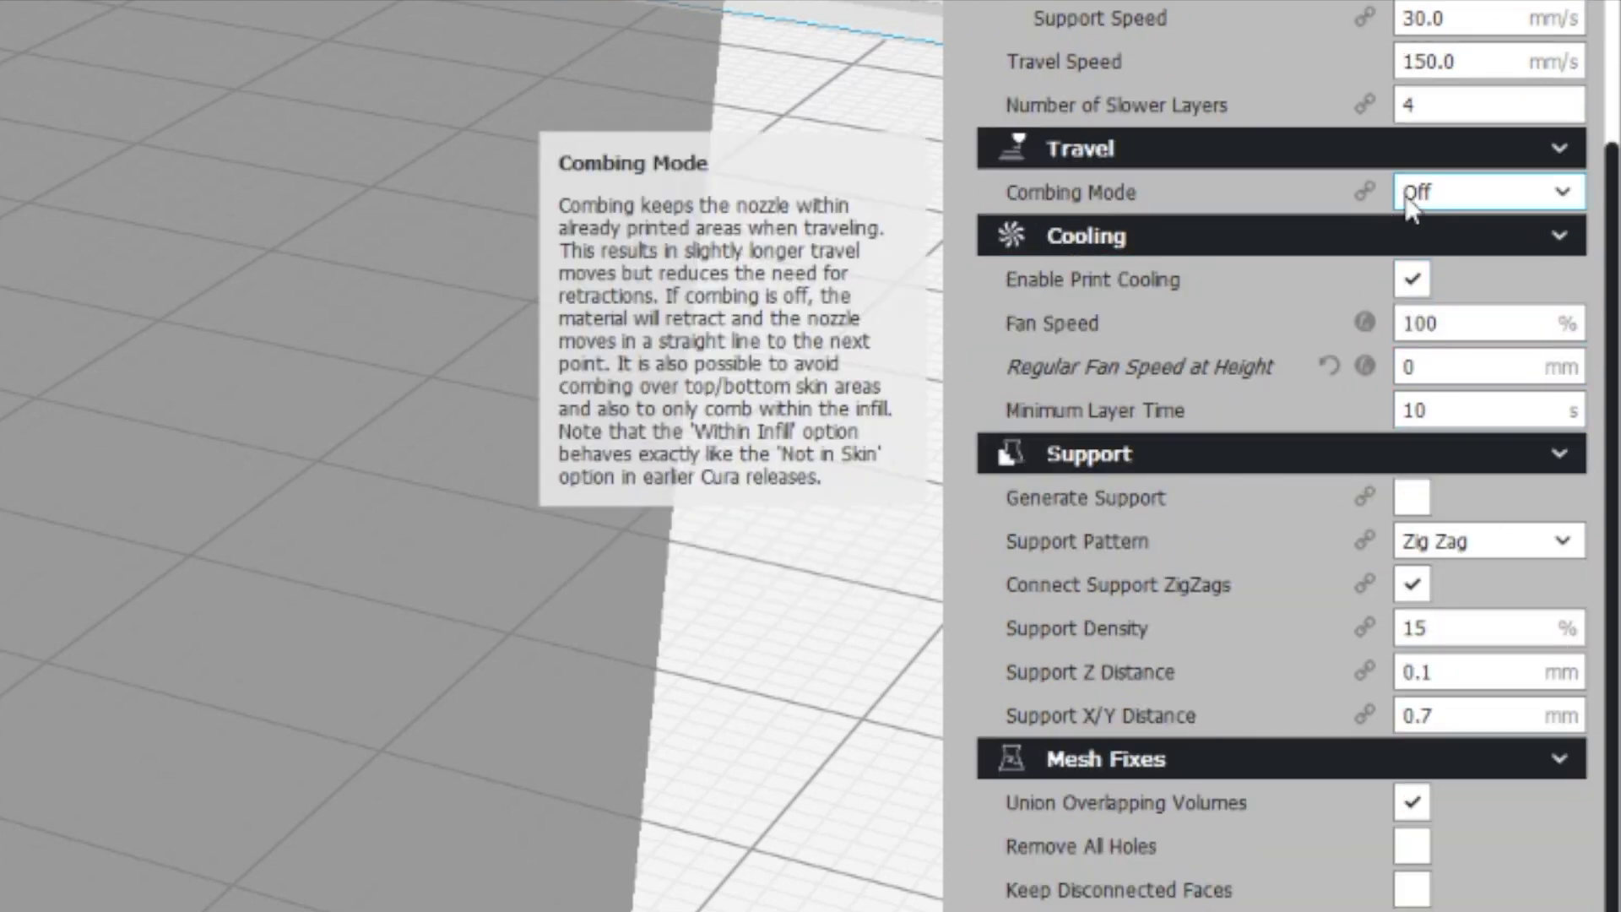
{"action": "mouse_move", "coordinate": [1327, 343]}
{"action": "mouse_move", "coordinate": [1418, 280]}
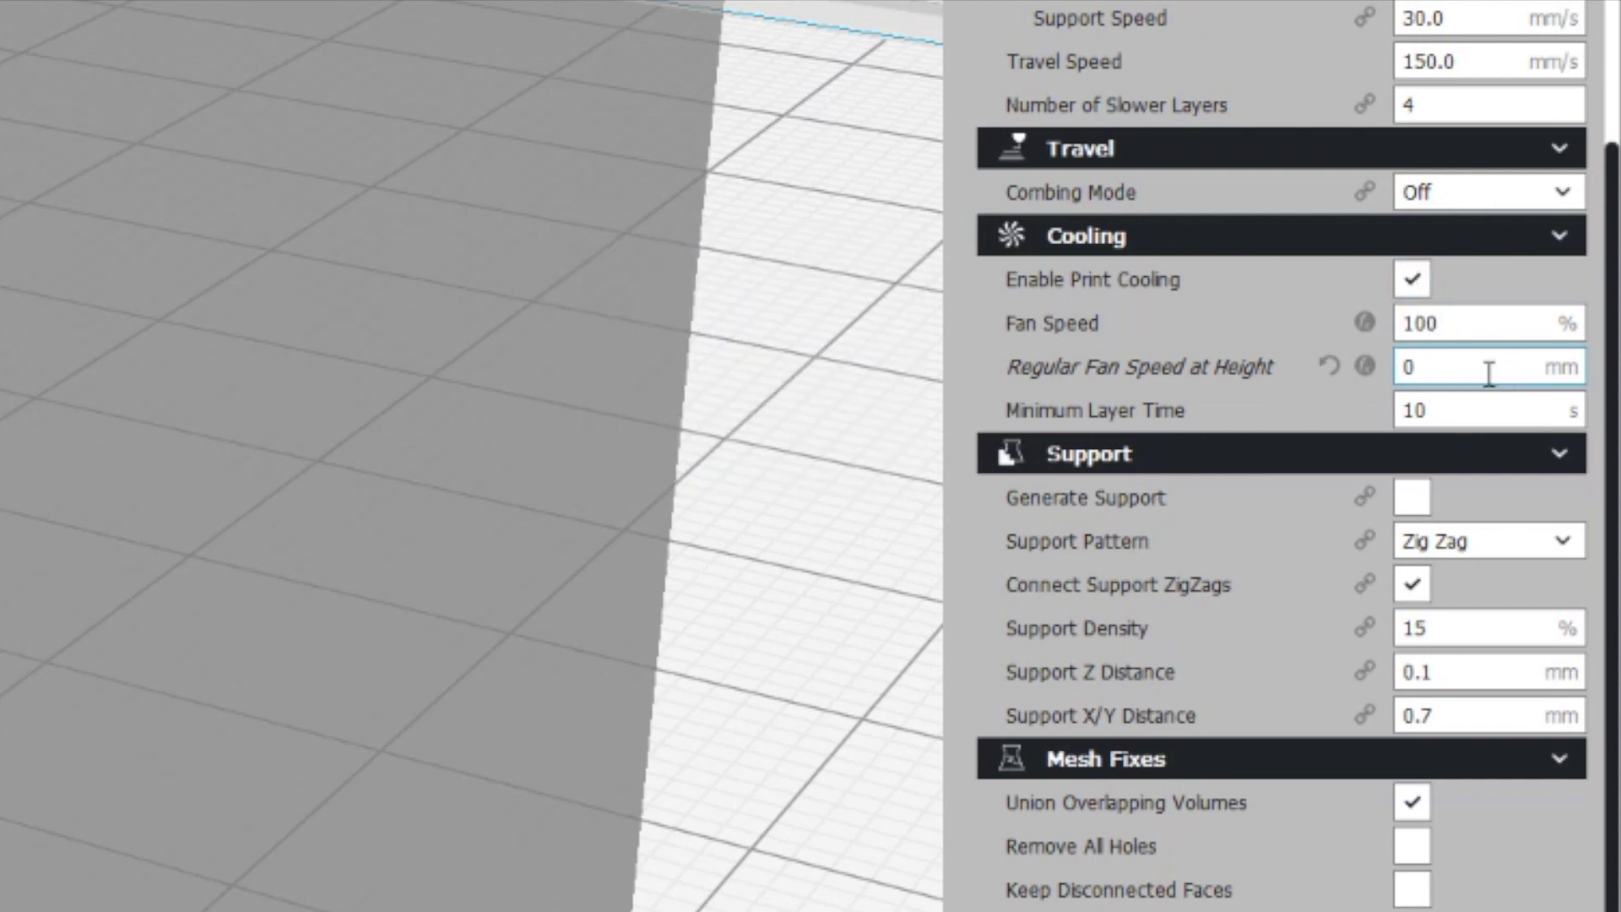
{"action": "scroll", "coordinate": [1436, 355], "scroll_direction": "down", "scroll_amount": 1}
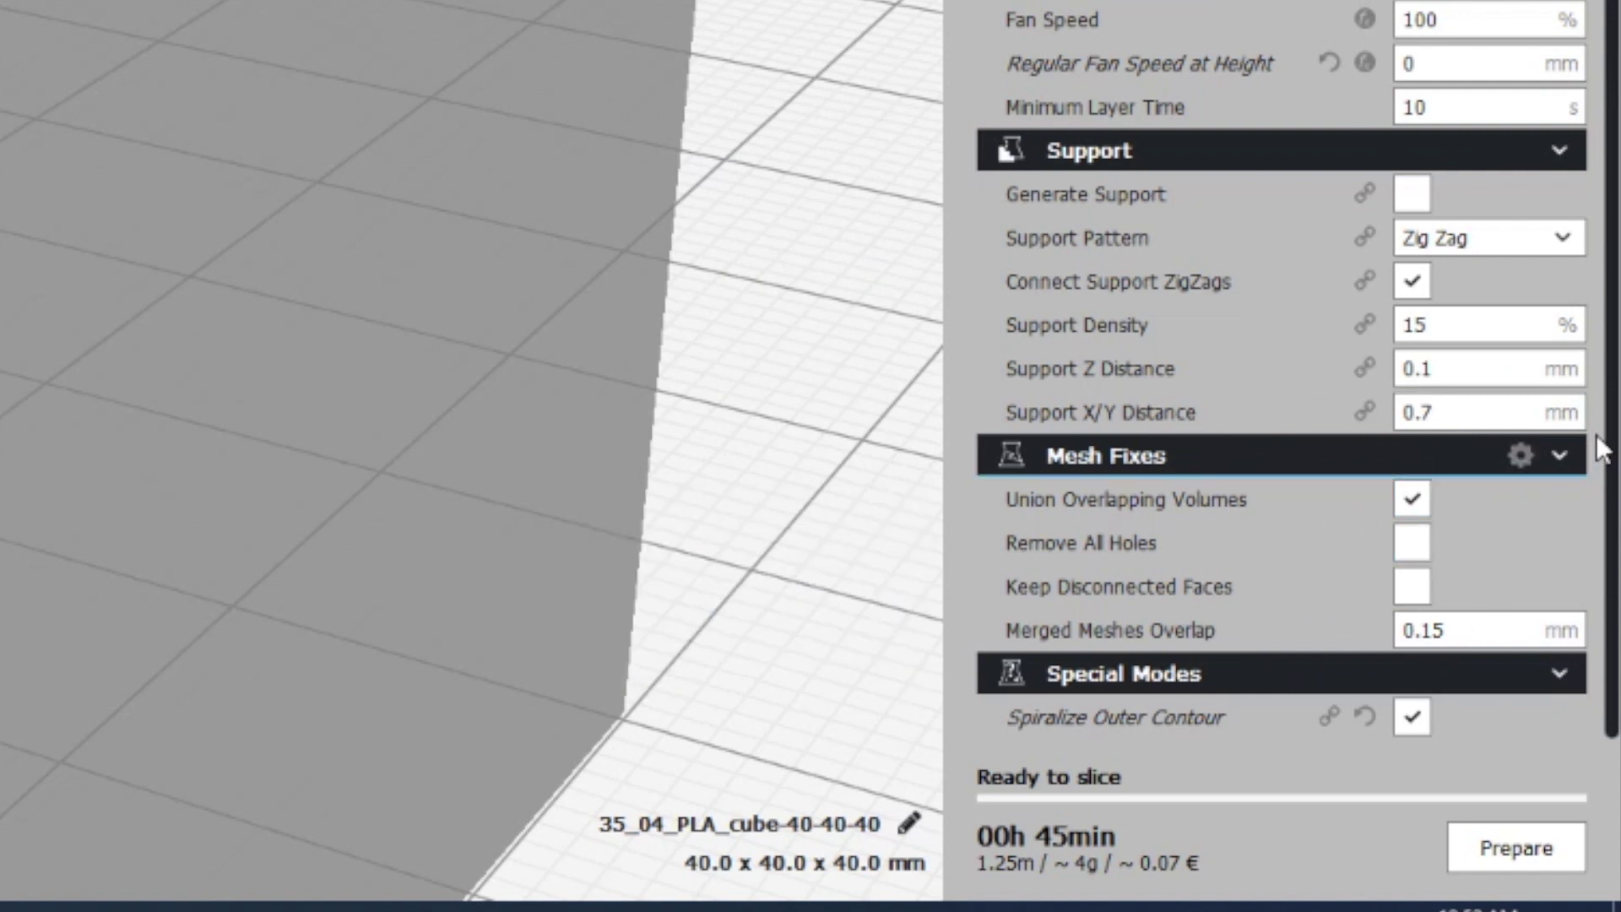
{"action": "left_click", "coordinate": [1414, 720]}
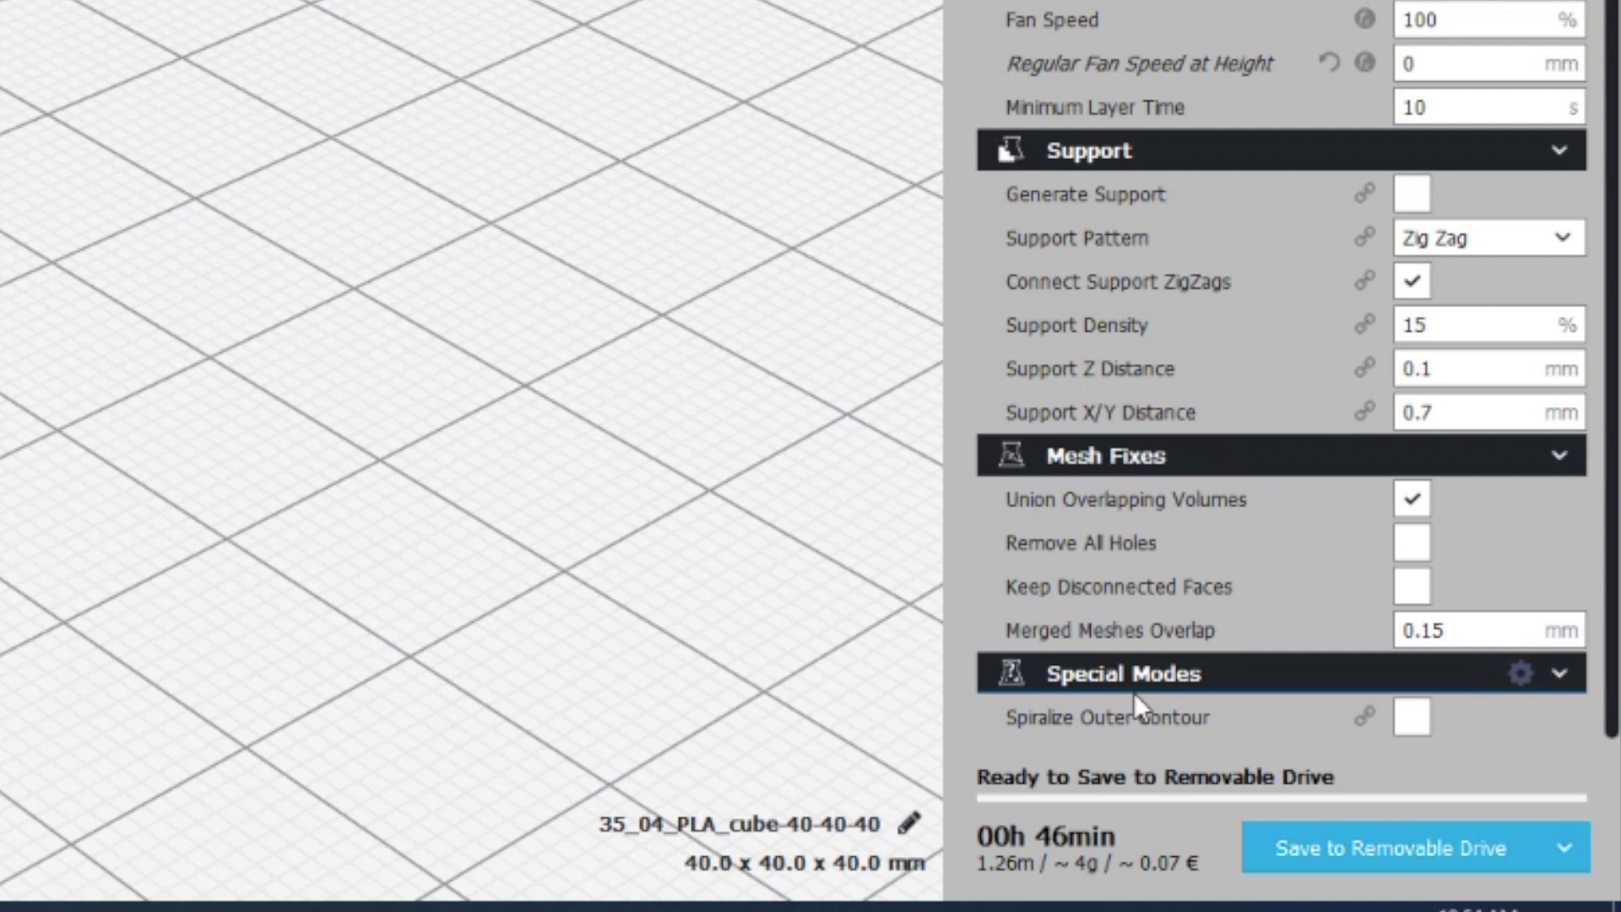
{"action": "mouse_move", "coordinate": [1079, 728]}
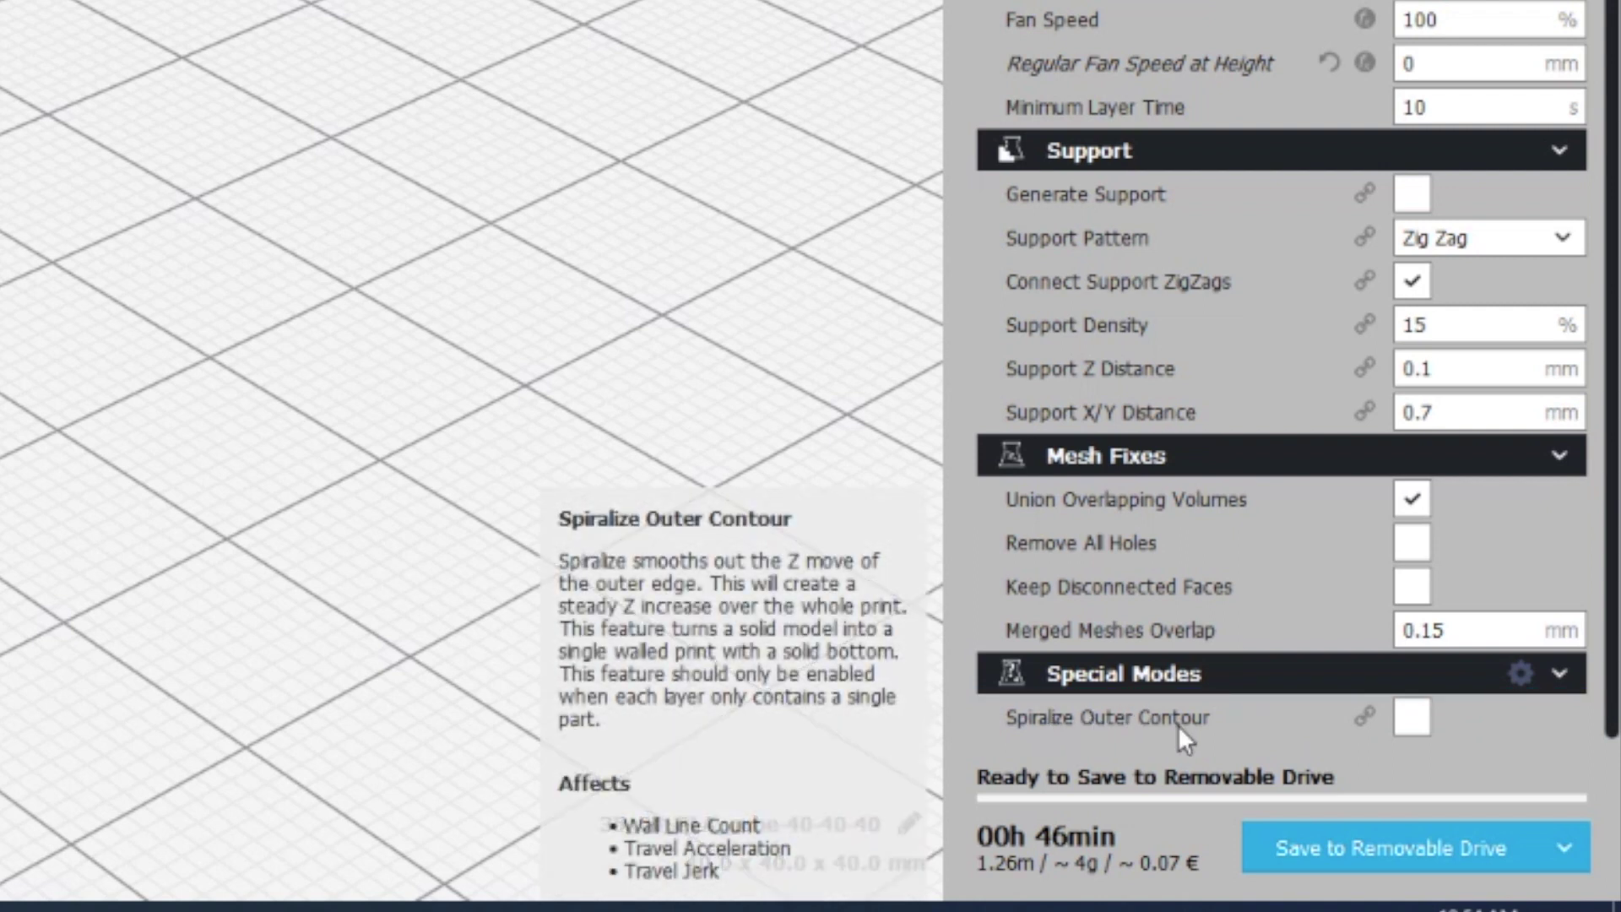
{"action": "left_click", "coordinate": [1414, 717]}
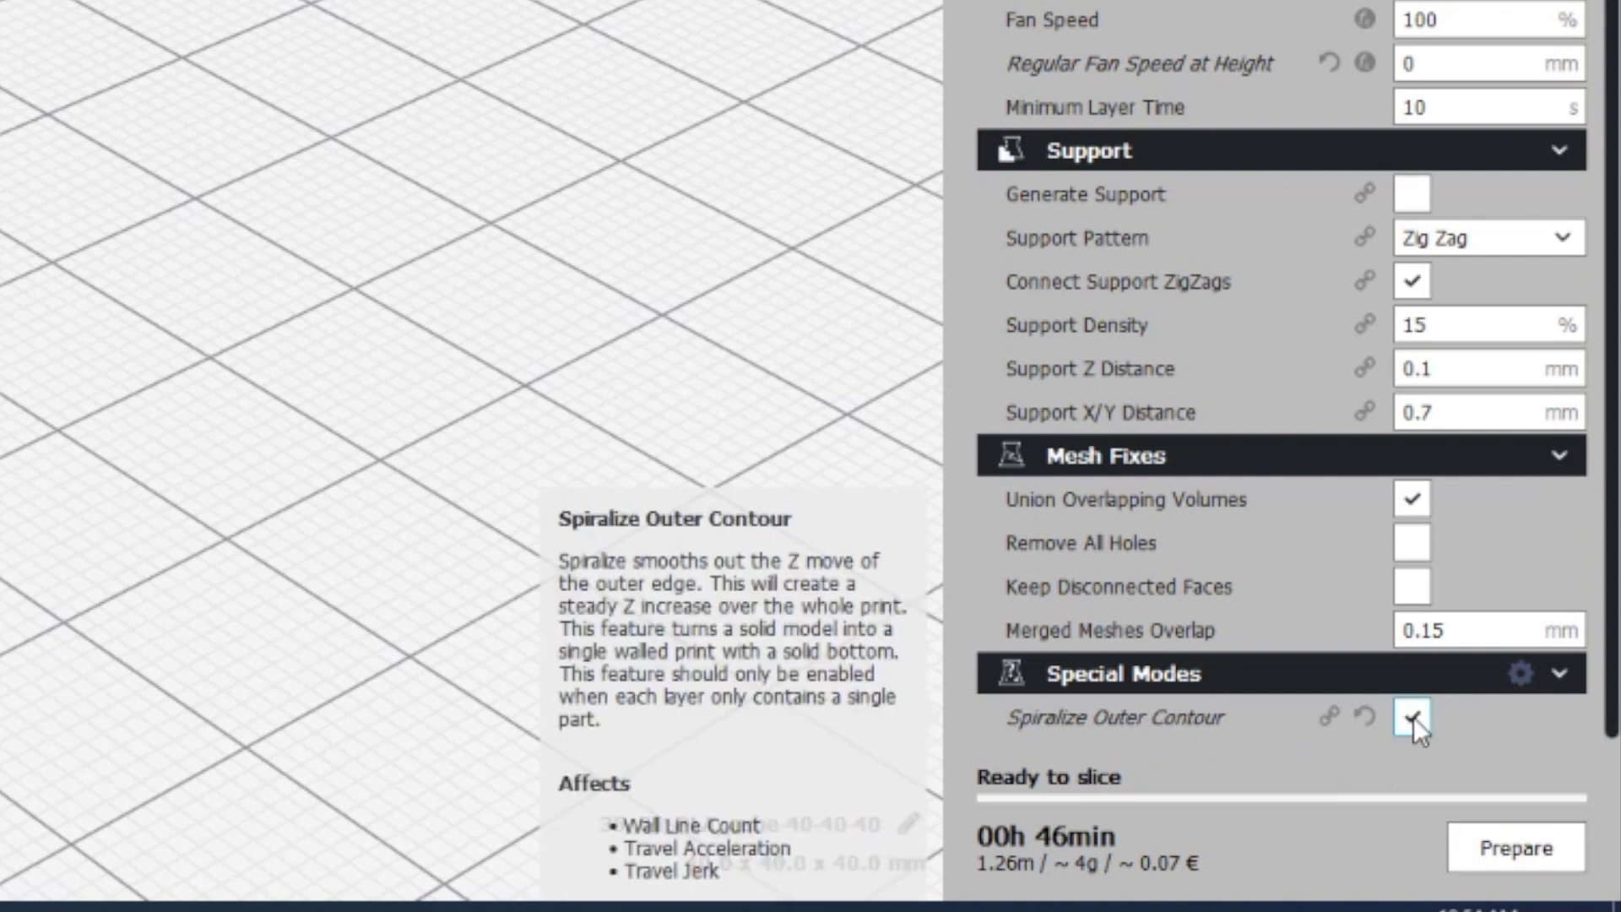
- Slice the spiralized cube with Prepare
{"action": "left_click", "coordinate": [1506, 848]}
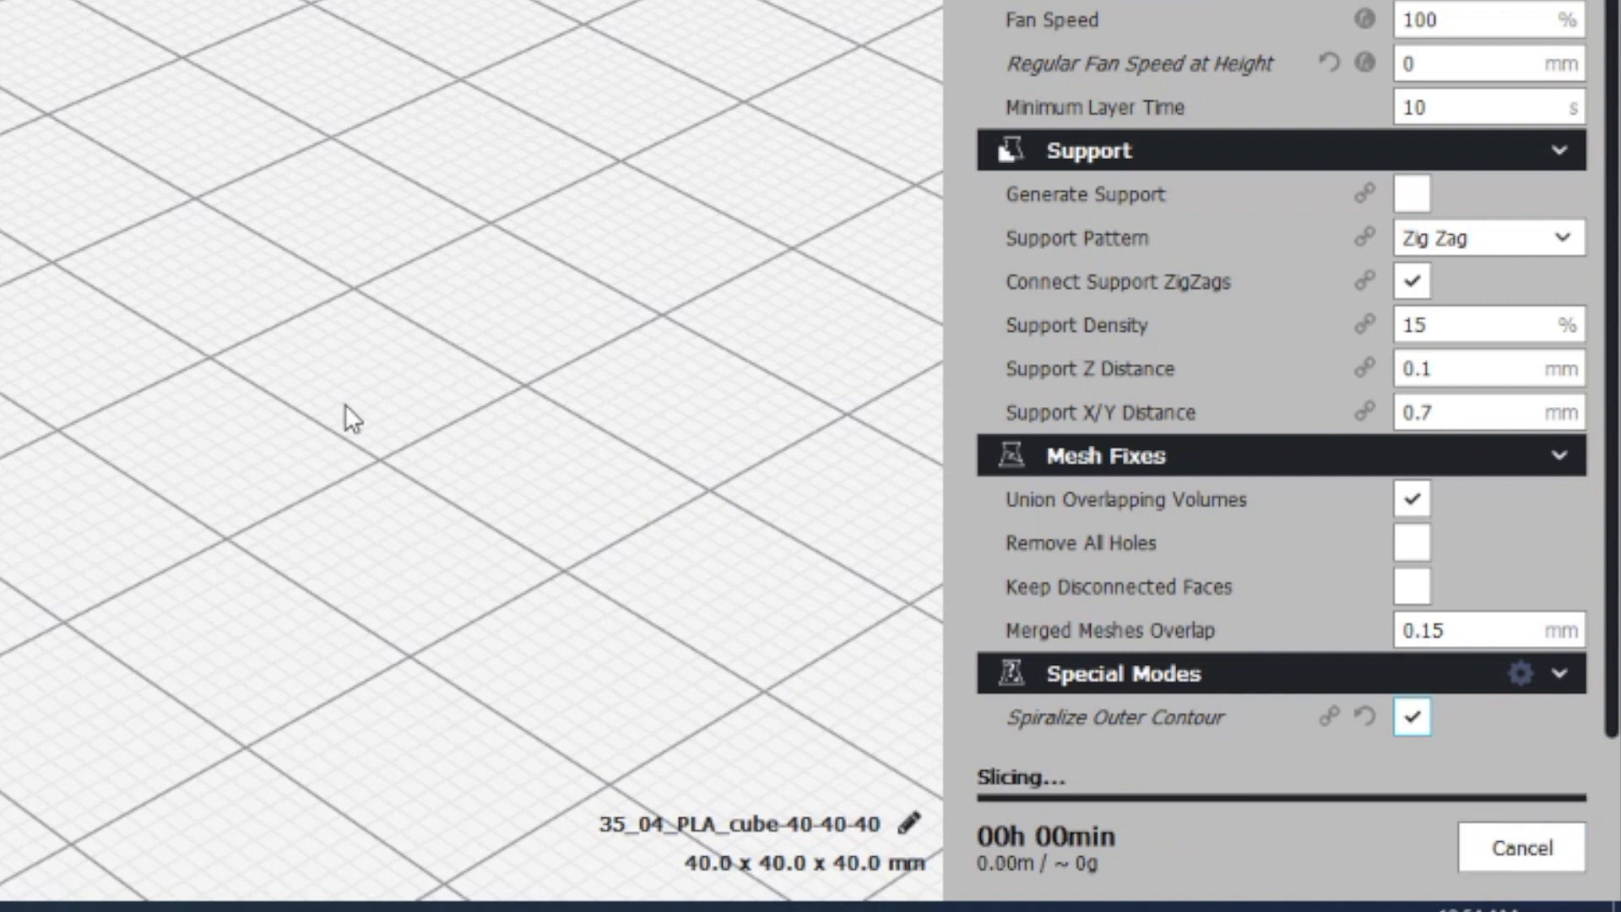